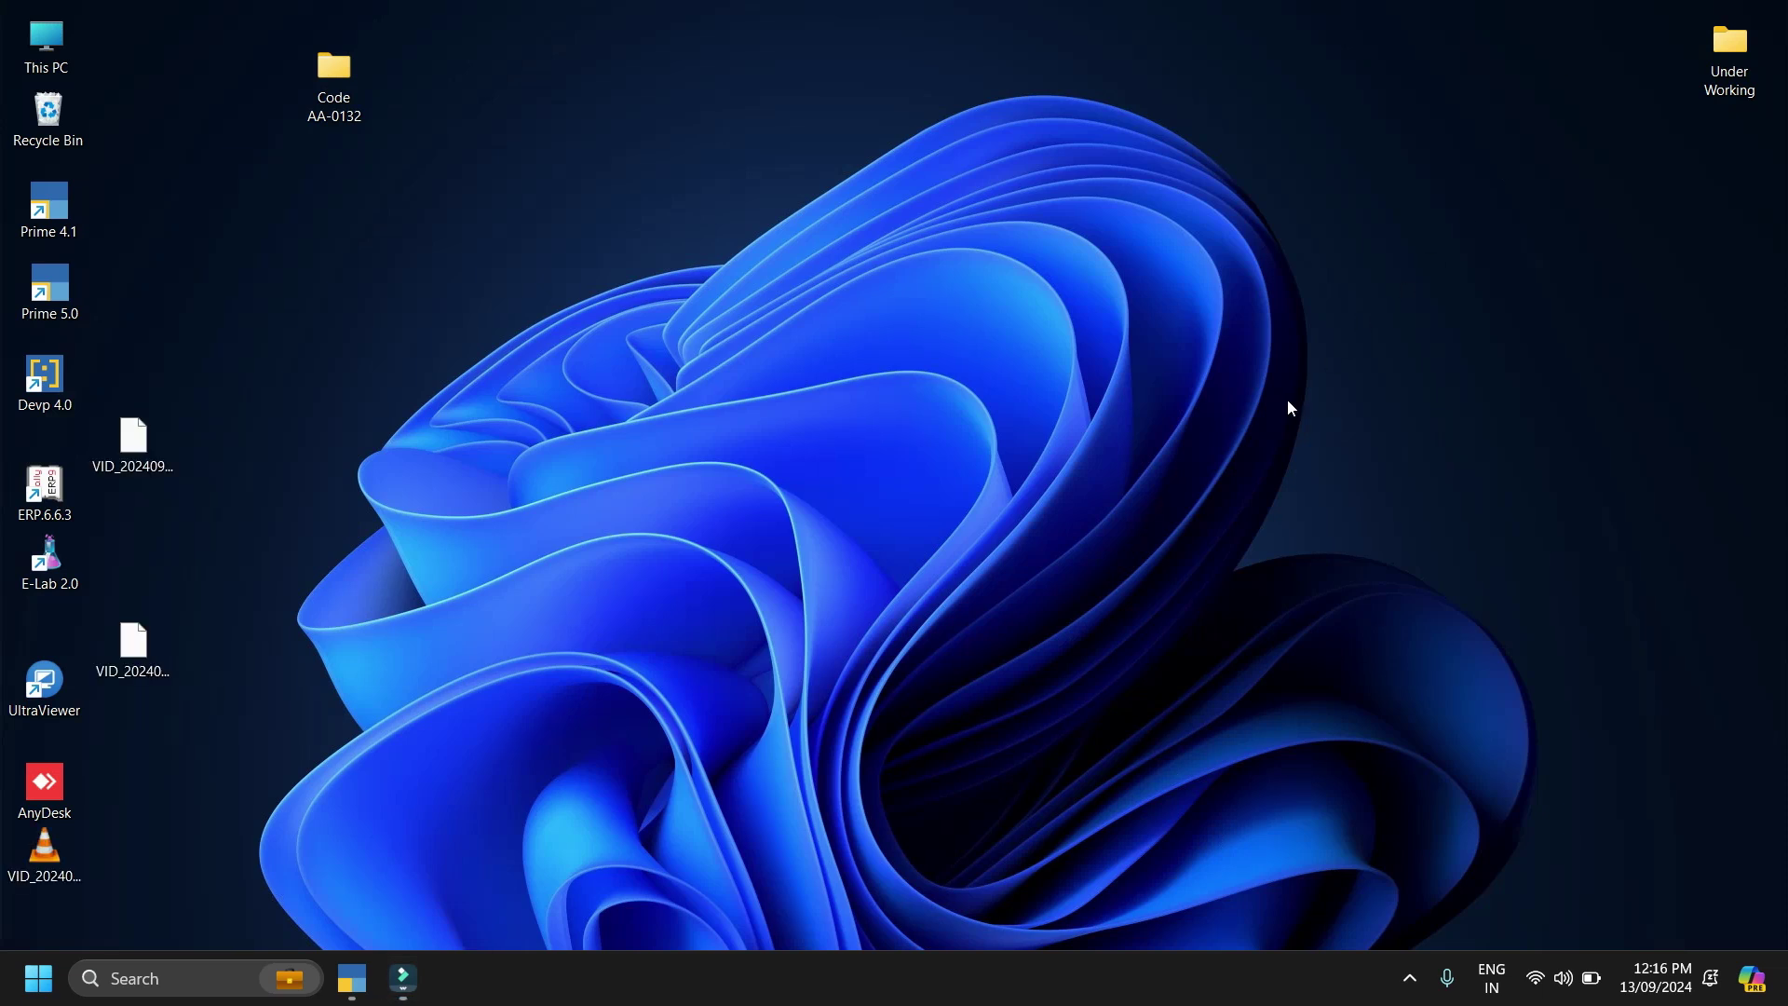
Switch to TallyPrime and stay at the Gateway of Tally
left_click(352, 978)
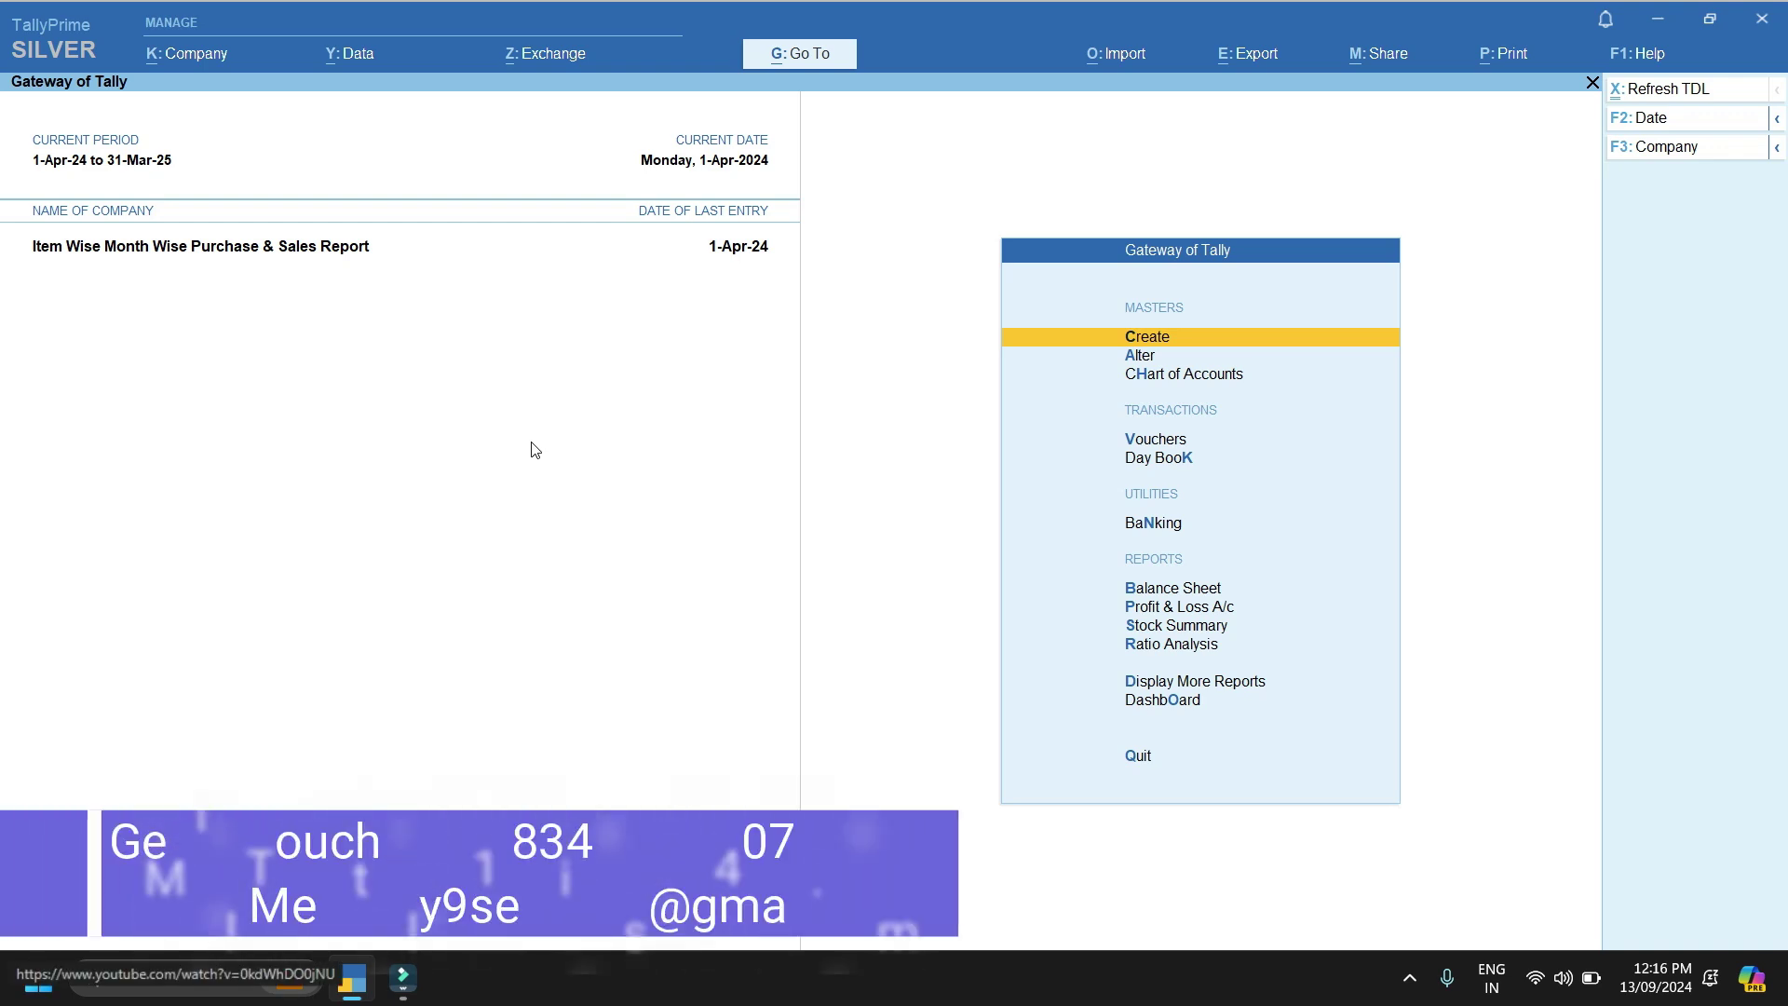
key("Escape")
key("n")
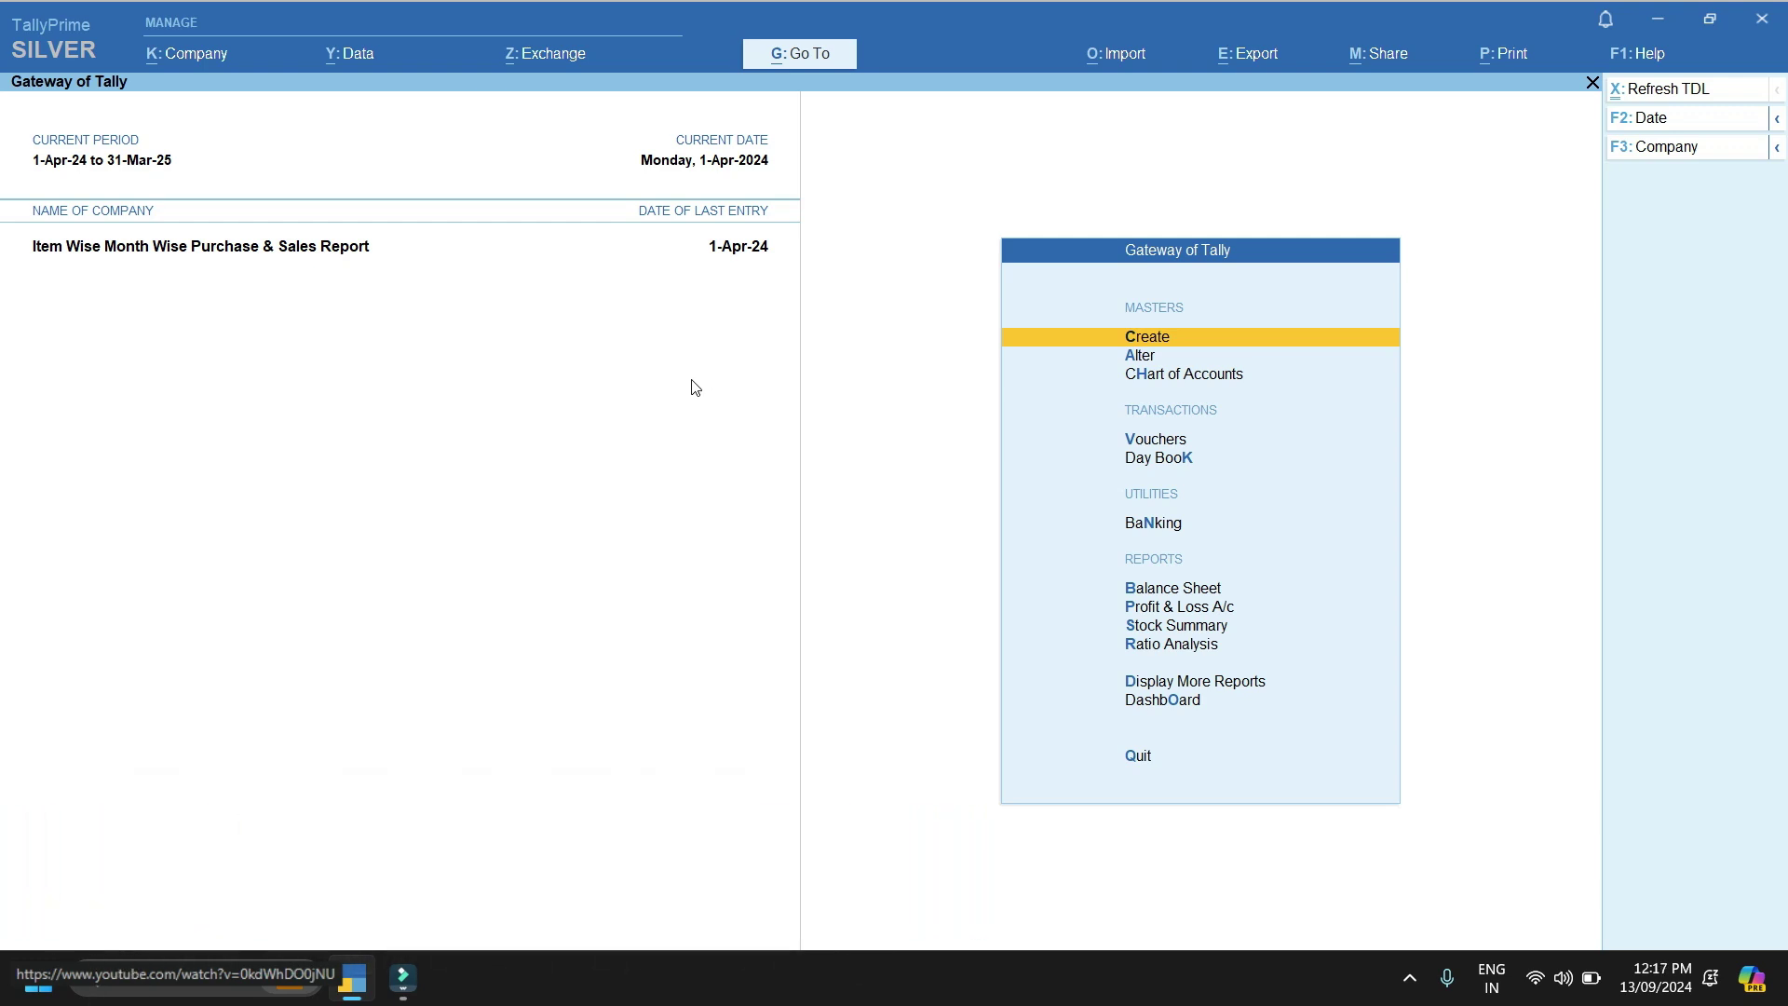
key("Escape")
key("n")
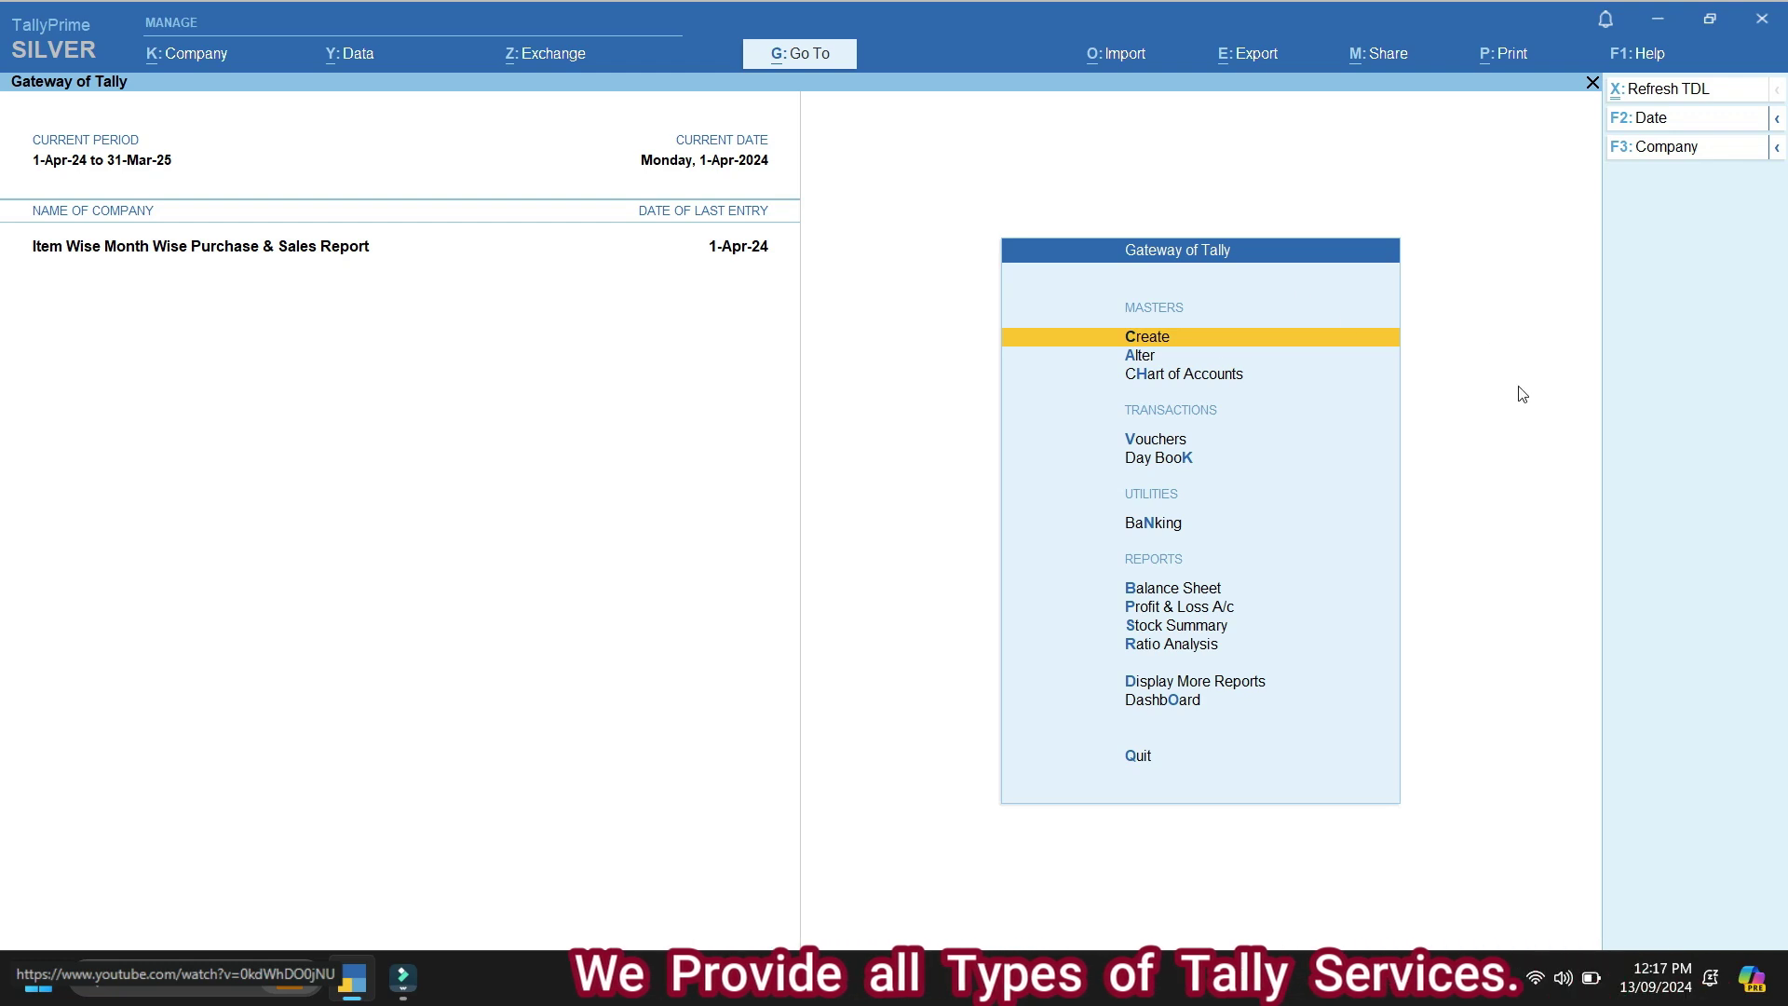
In TDL Management, accept the add-on feature Enable Item wise Month wise Sales & Purchase Report as Yes and return to the Gateway
left_click(1655, 61)
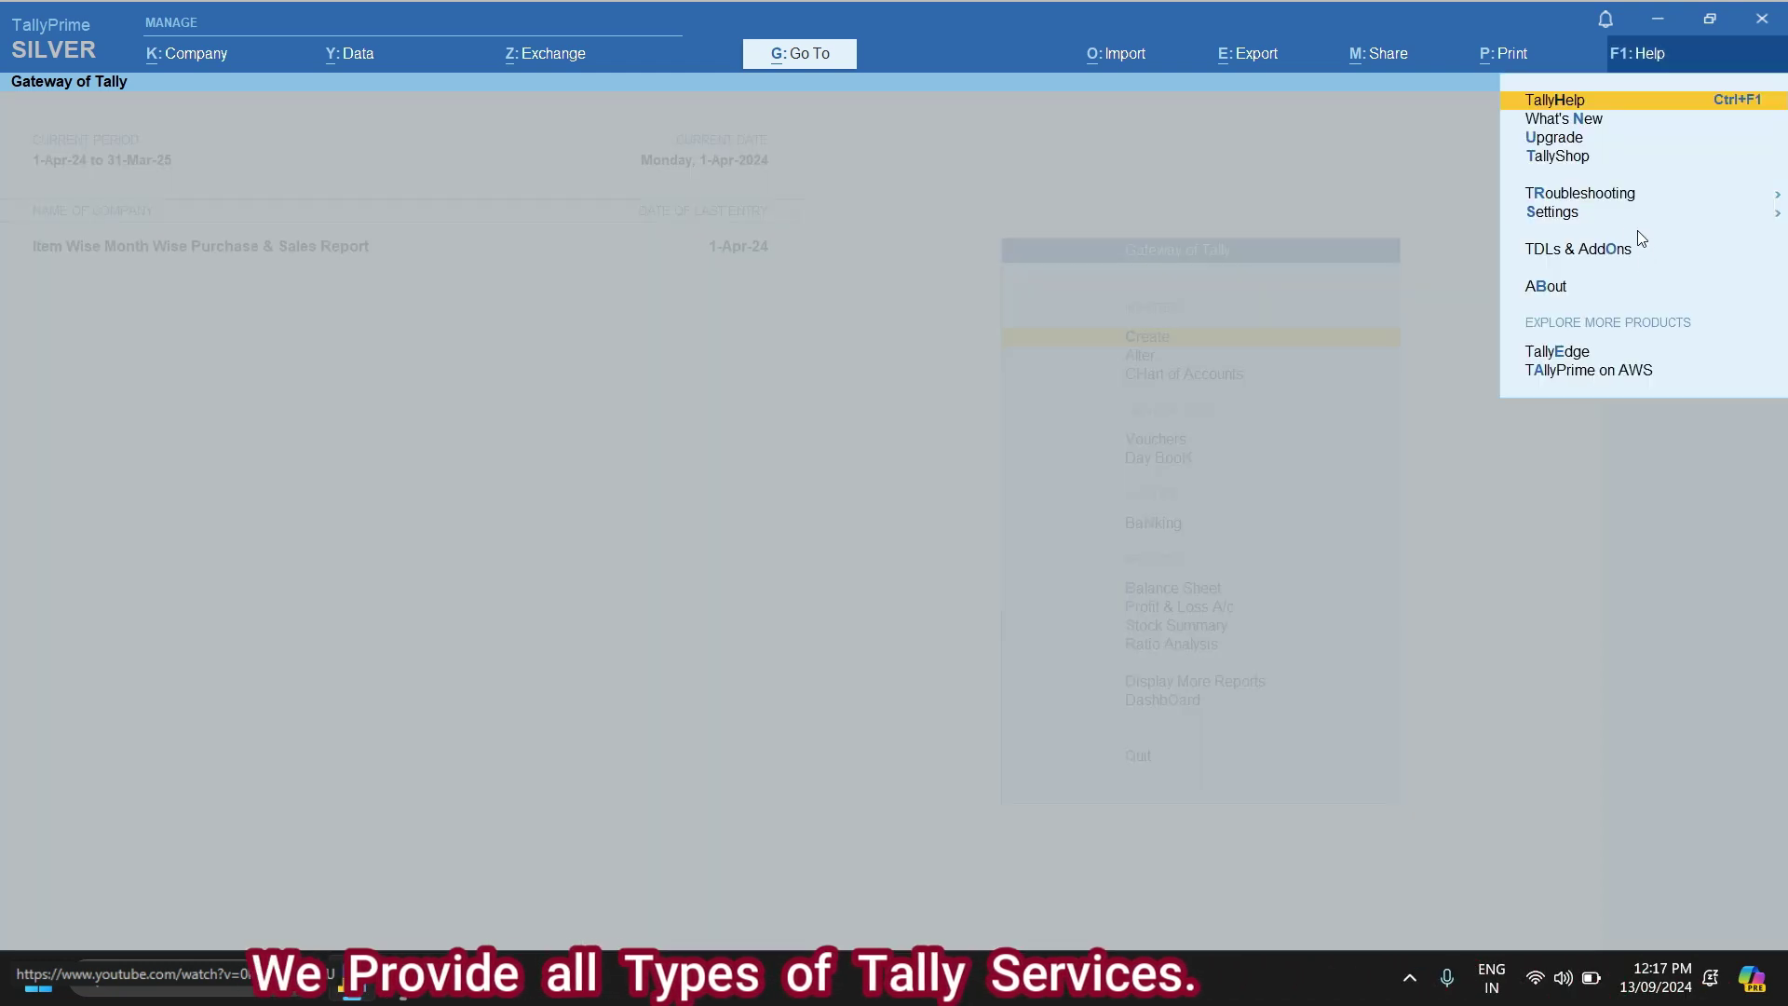
left_click(1625, 245)
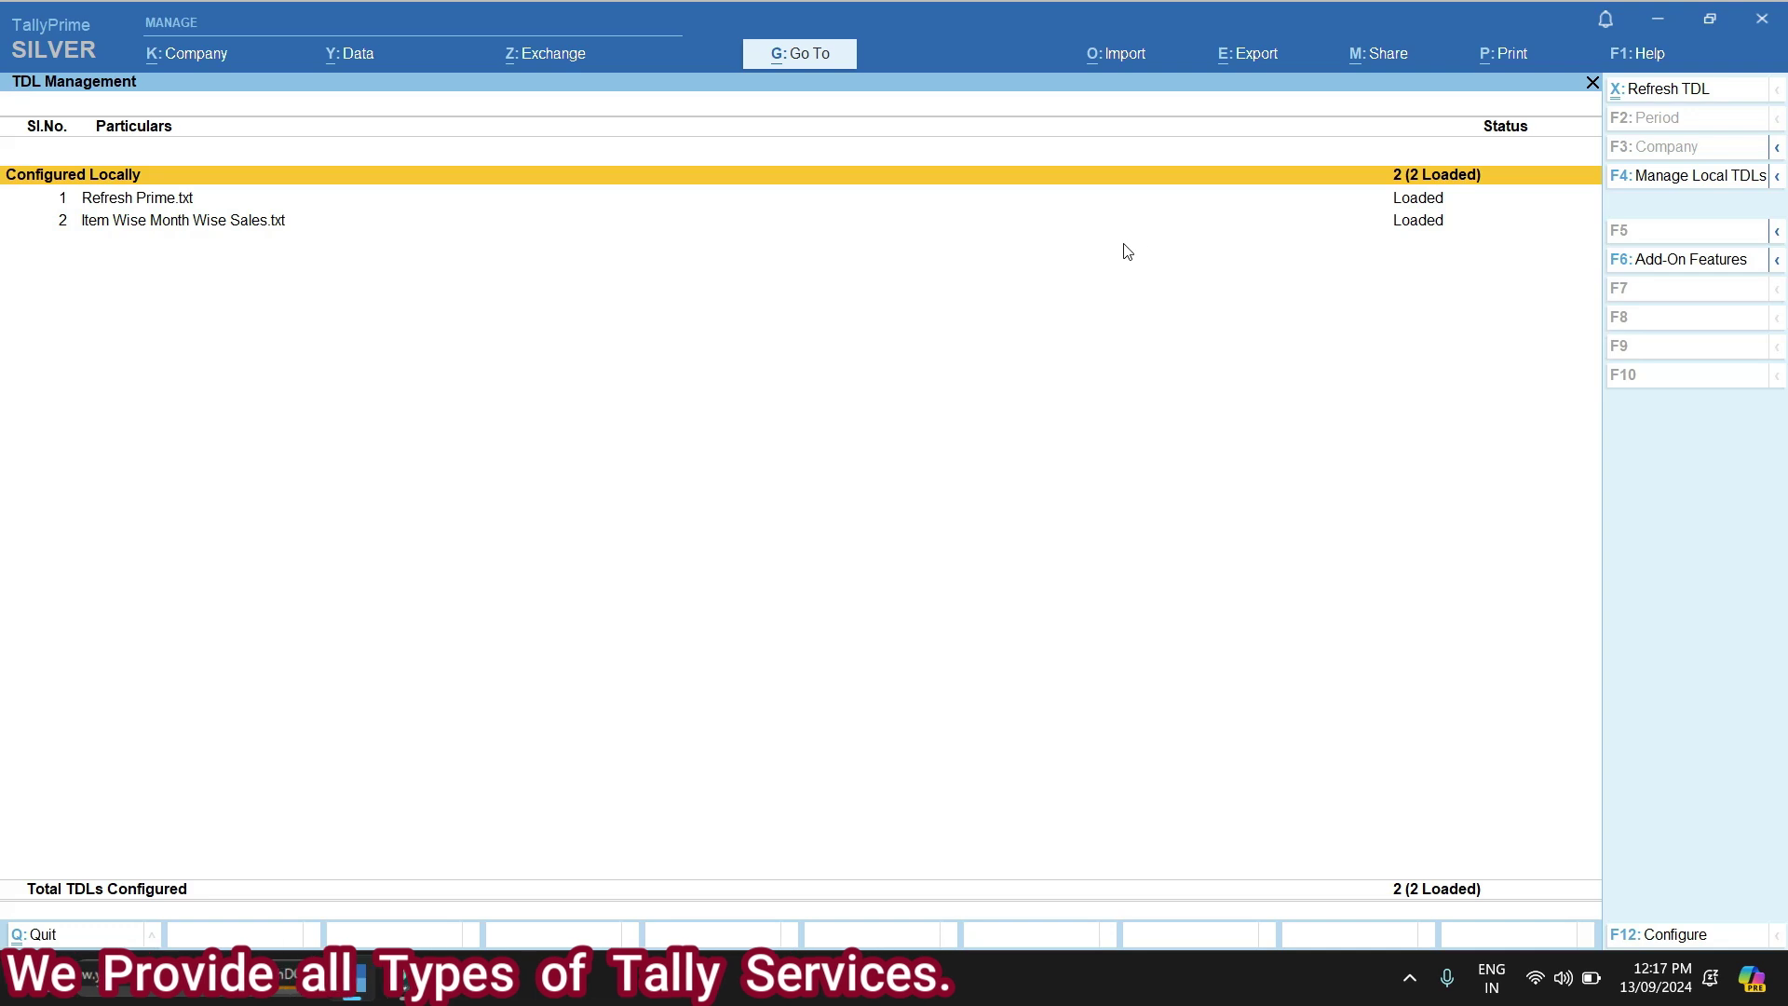
left_click(1411, 222)
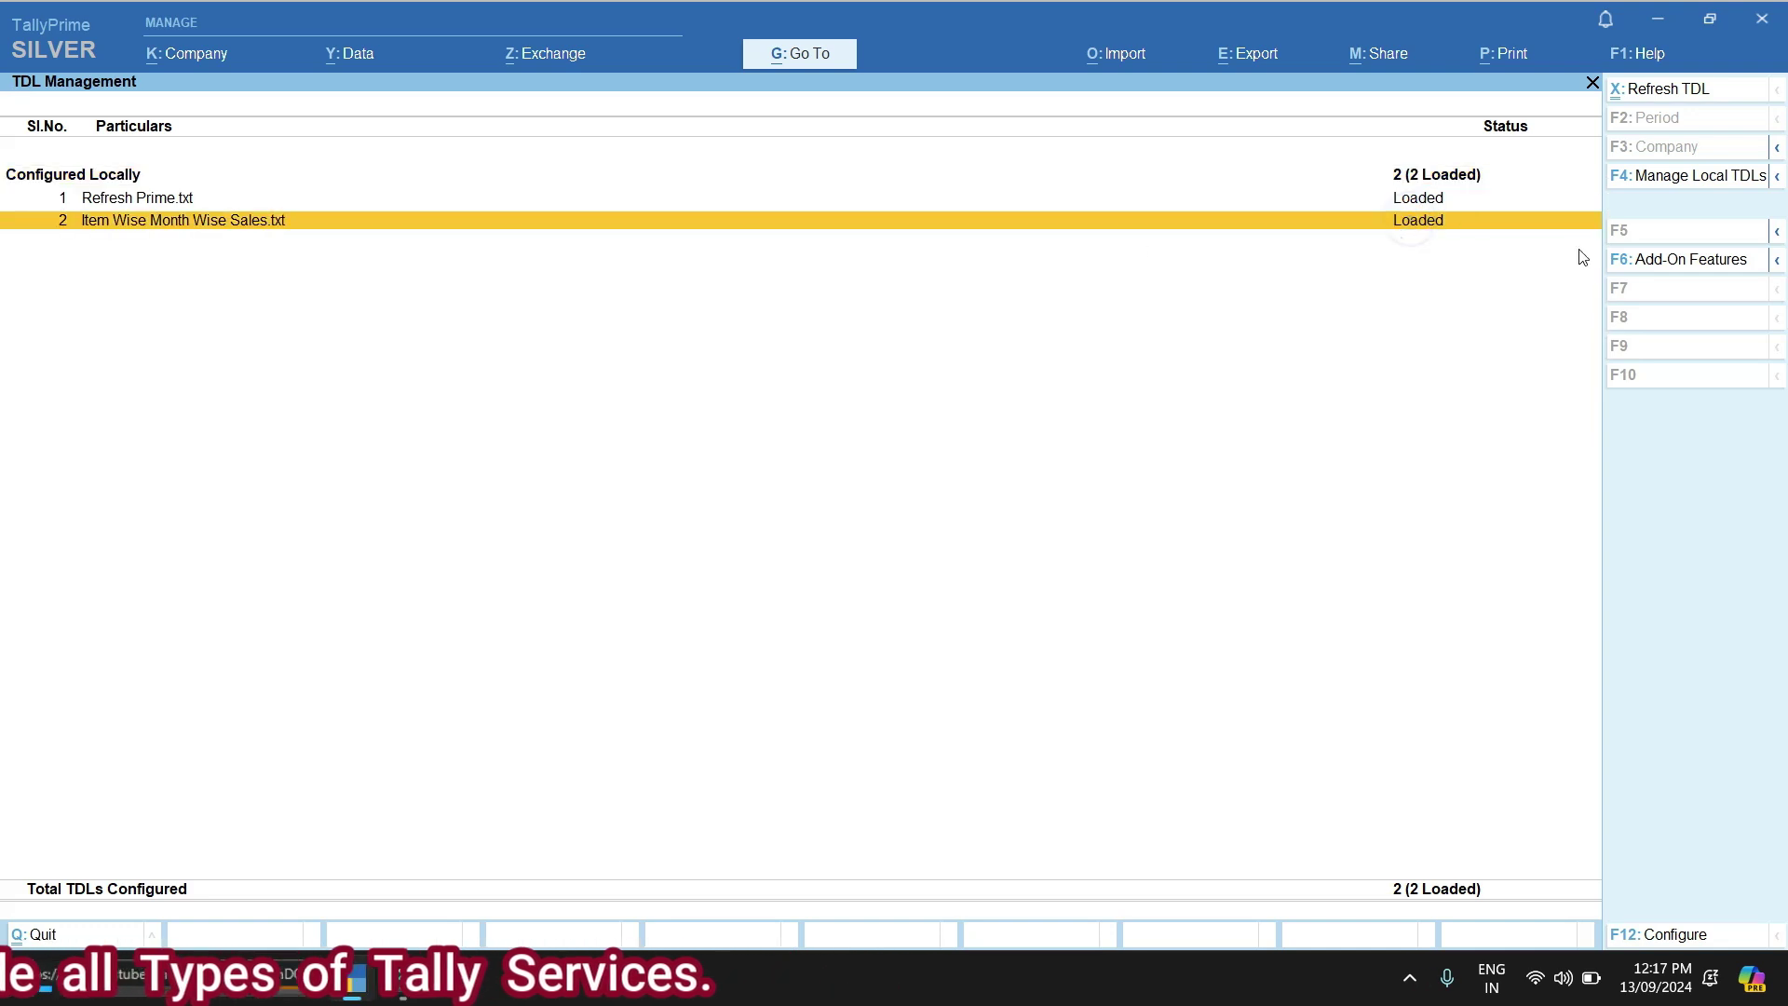
left_click(1663, 266)
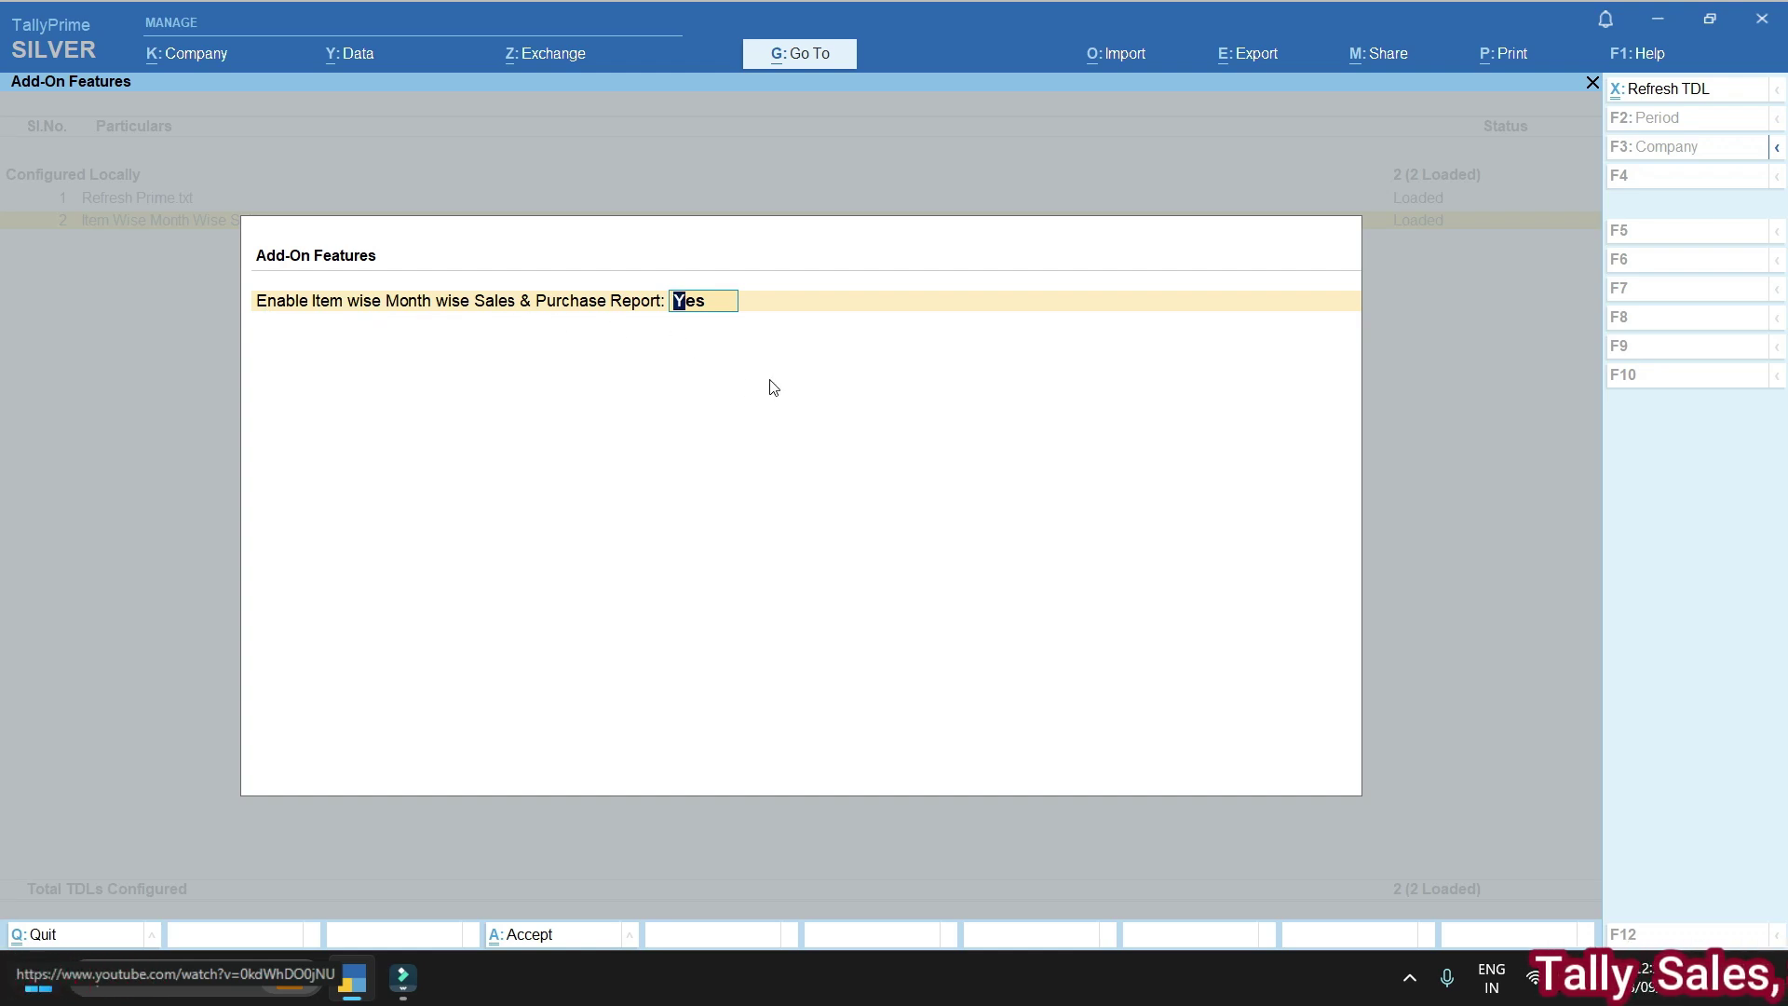
key("Return")
key("Return")
key("Escape")
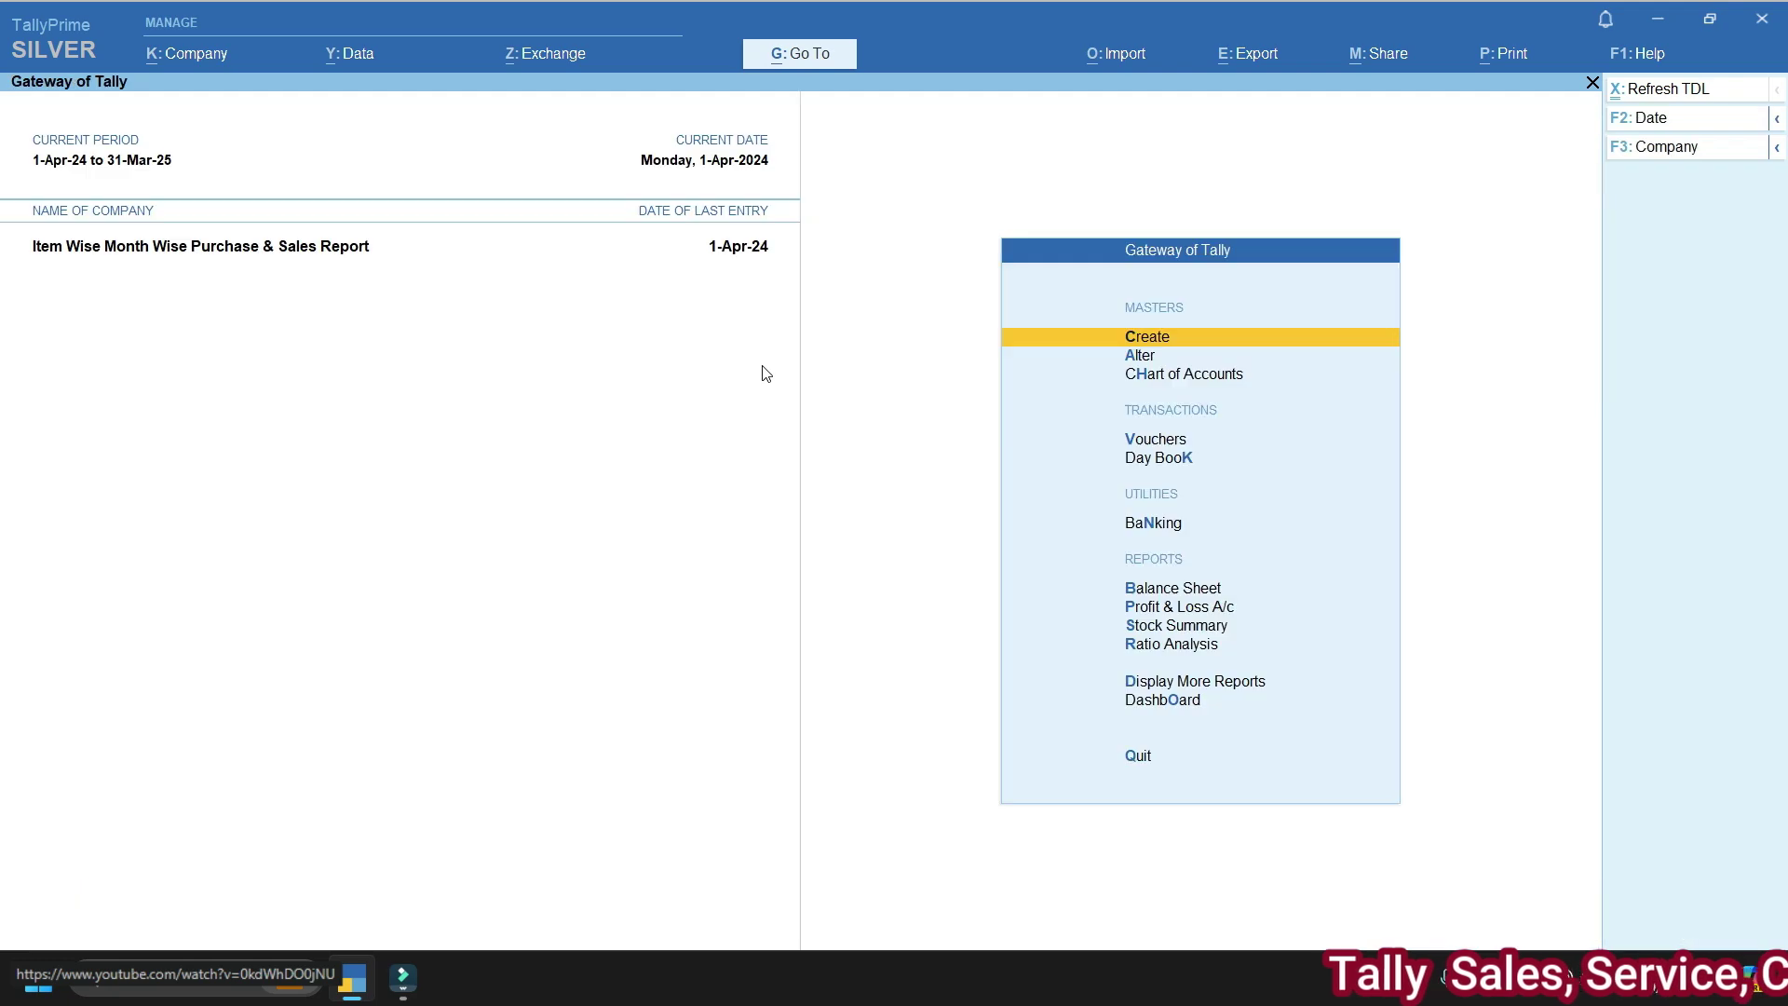
Open Inventory Books under Display More Reports
key("Up")
key("Up")
key("Up")
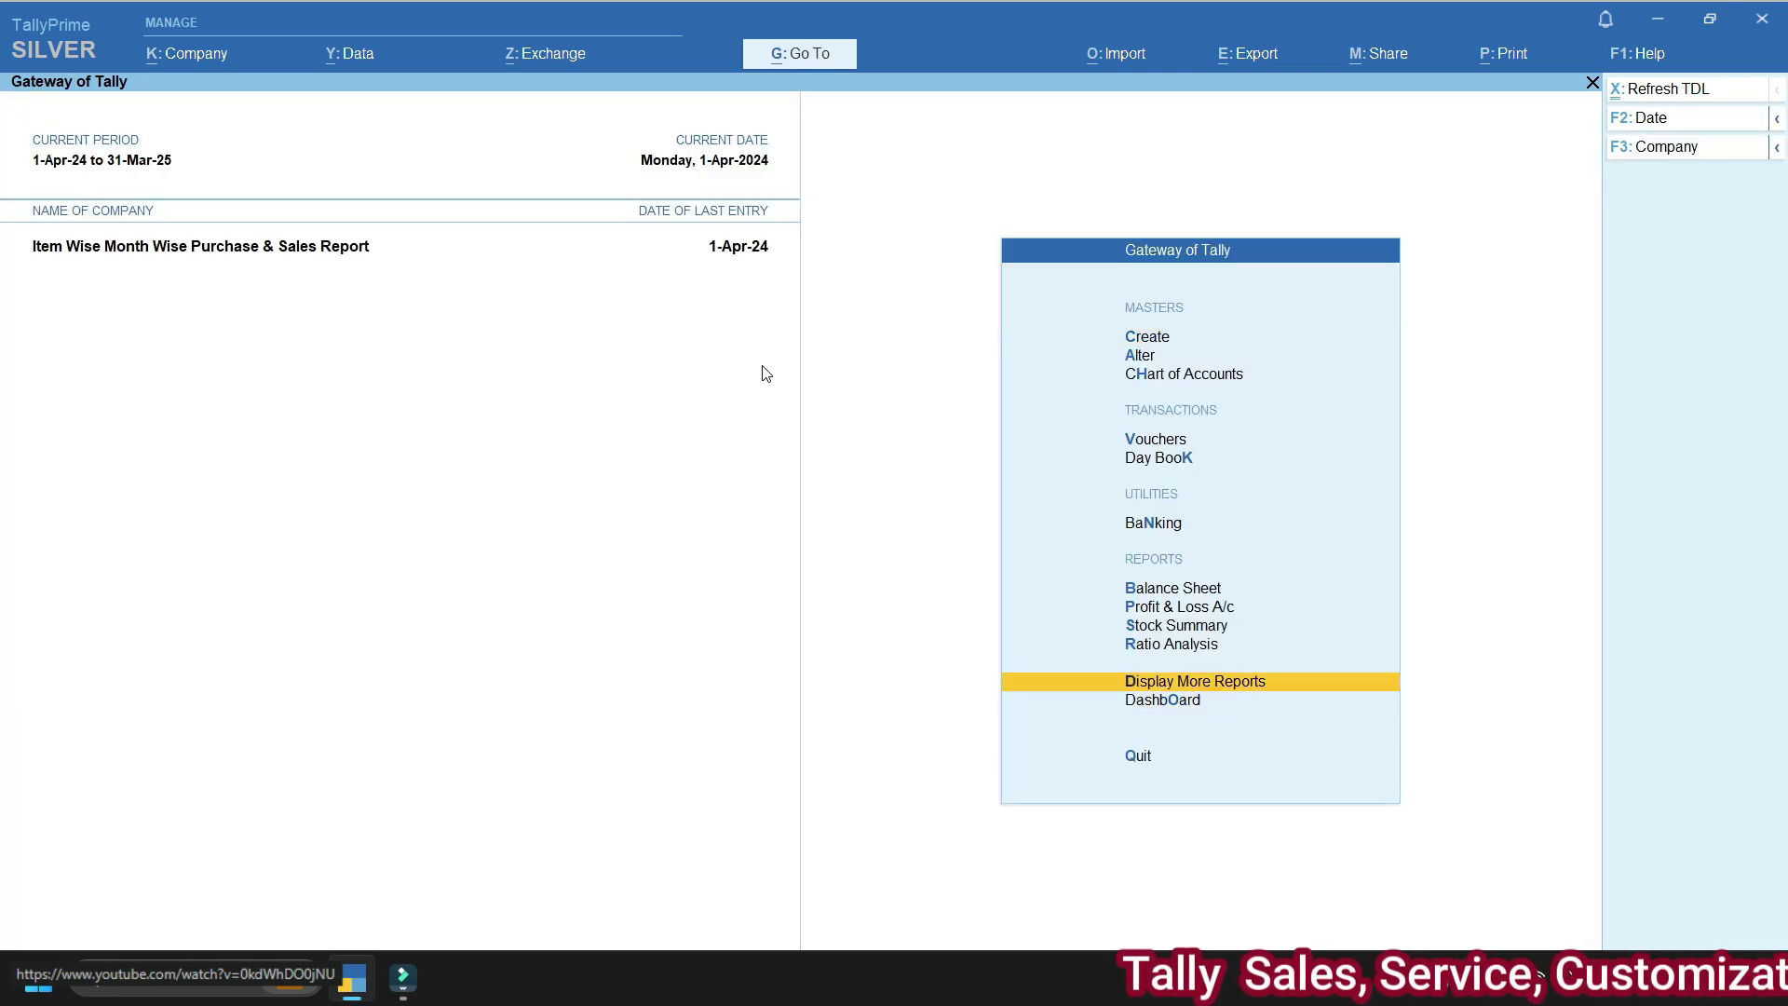
key("Return")
key("Down")
key("Down")
key("Down")
key("Down")
key("Down")
key("Down")
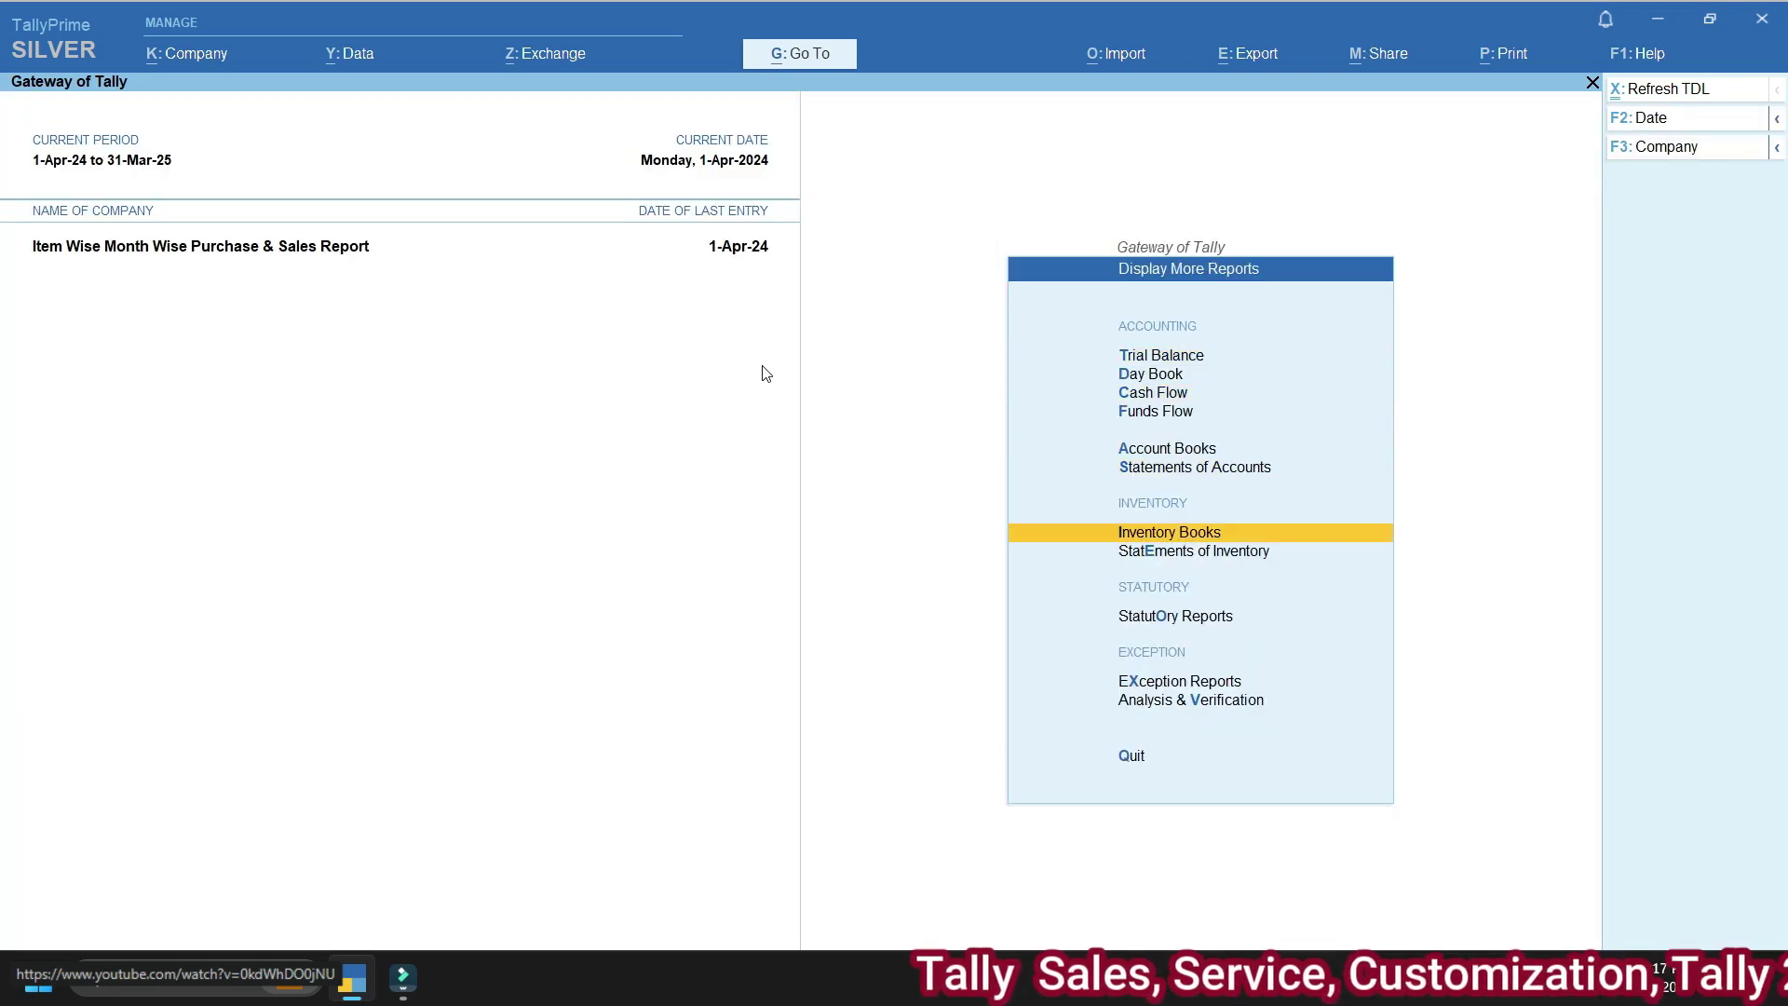
key("Return")
Open the Item wise Month wise Sales & Purchase report choices from the inventory books
key("Down")
key("Down")
key("Down")
key("Down")
key("Down")
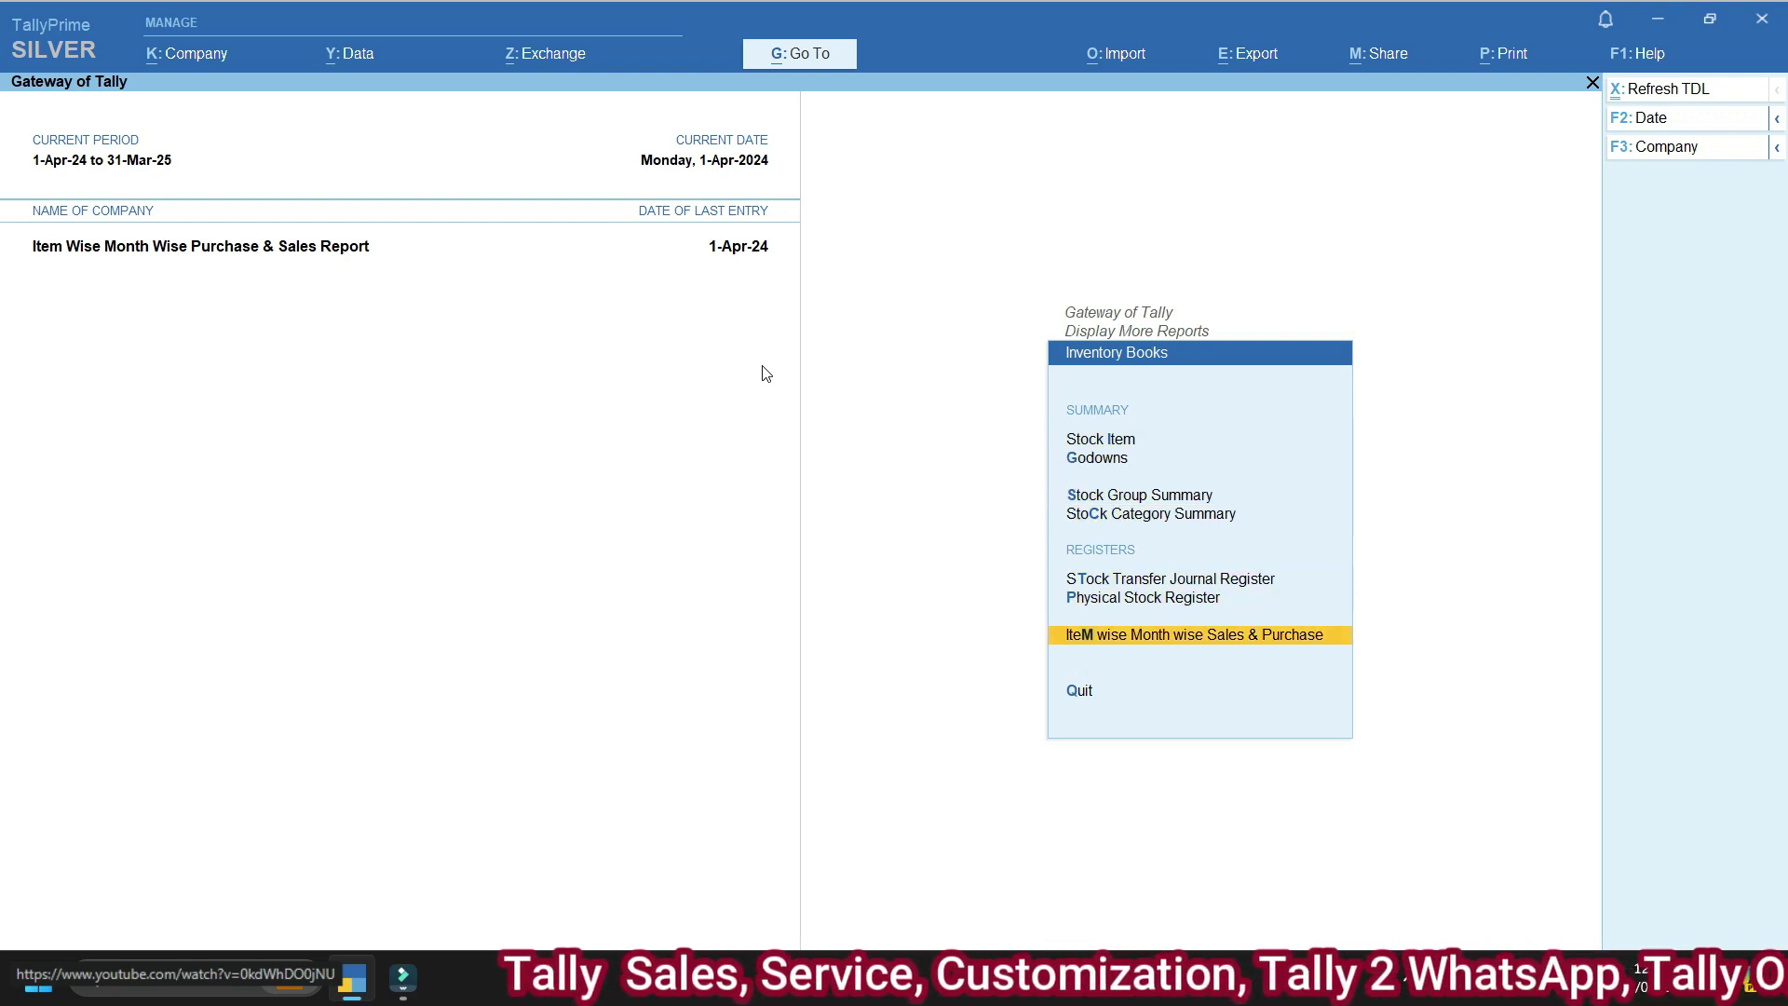
key("Return")
Open the itemwise monthwise Purchase Report for the Soaps stock group
key("Down")
key("Up")
key("Down")
key("Up")
key("Down")
key("Up")
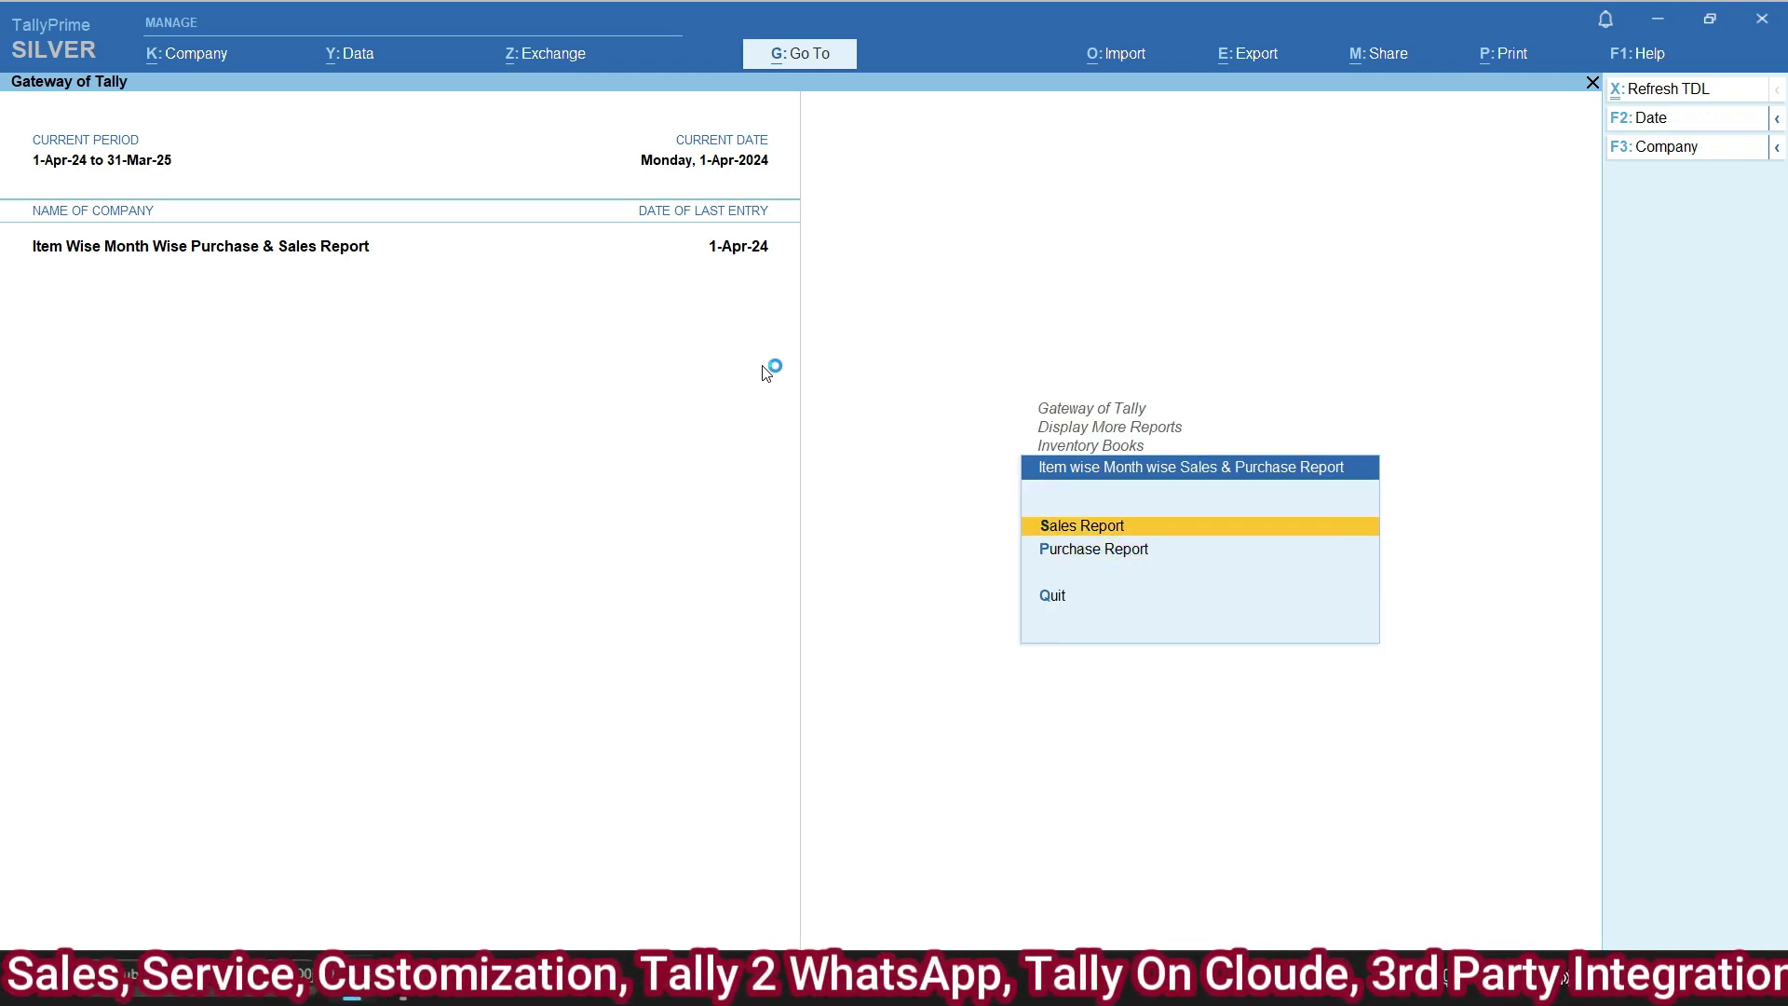
key("Down")
key("Return")
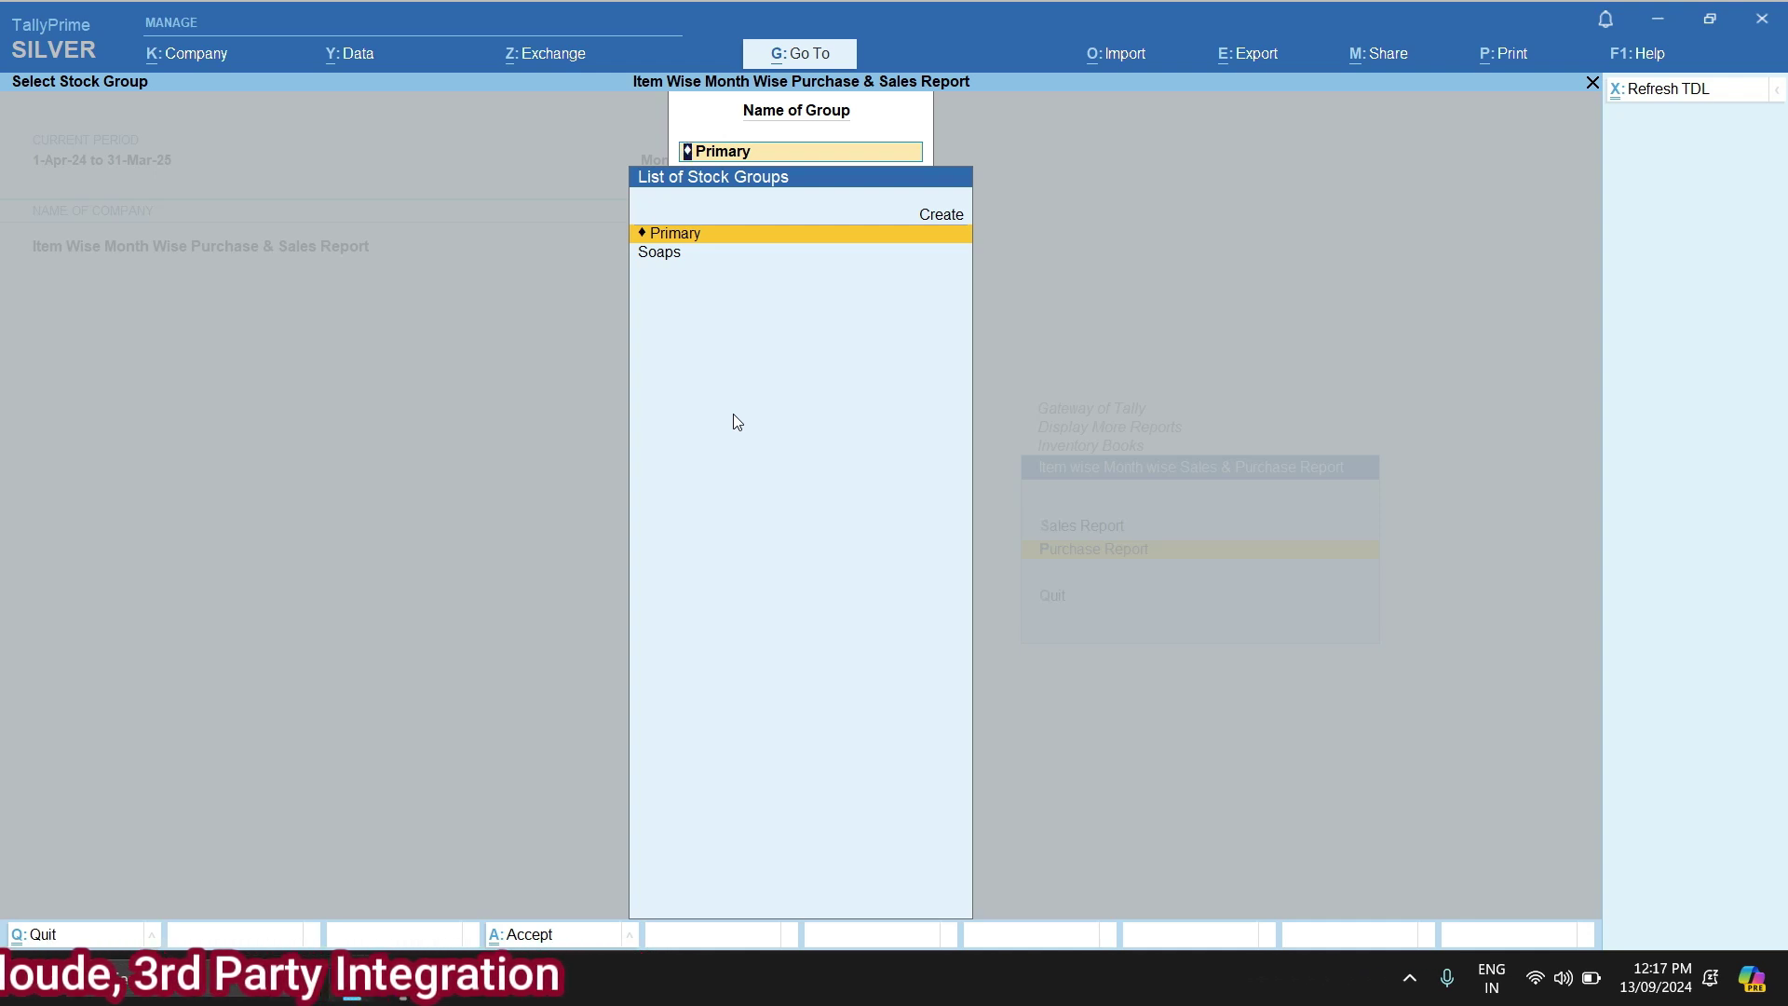
key("Down")
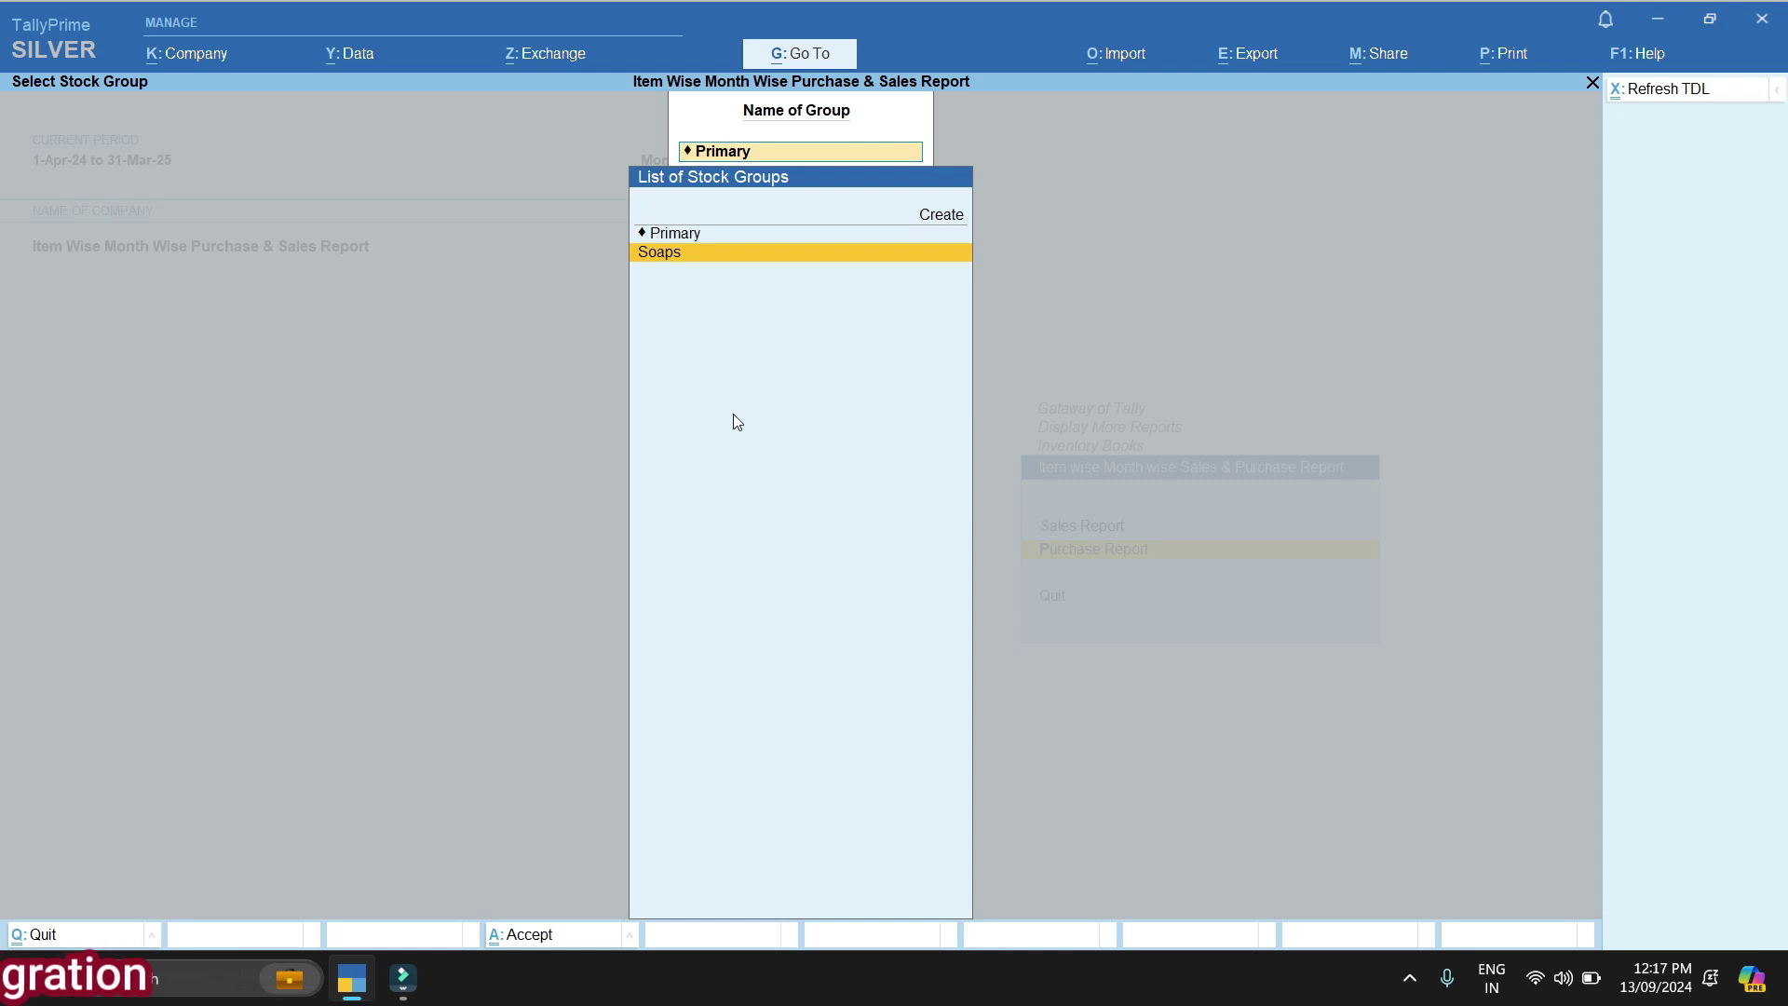
key("Up")
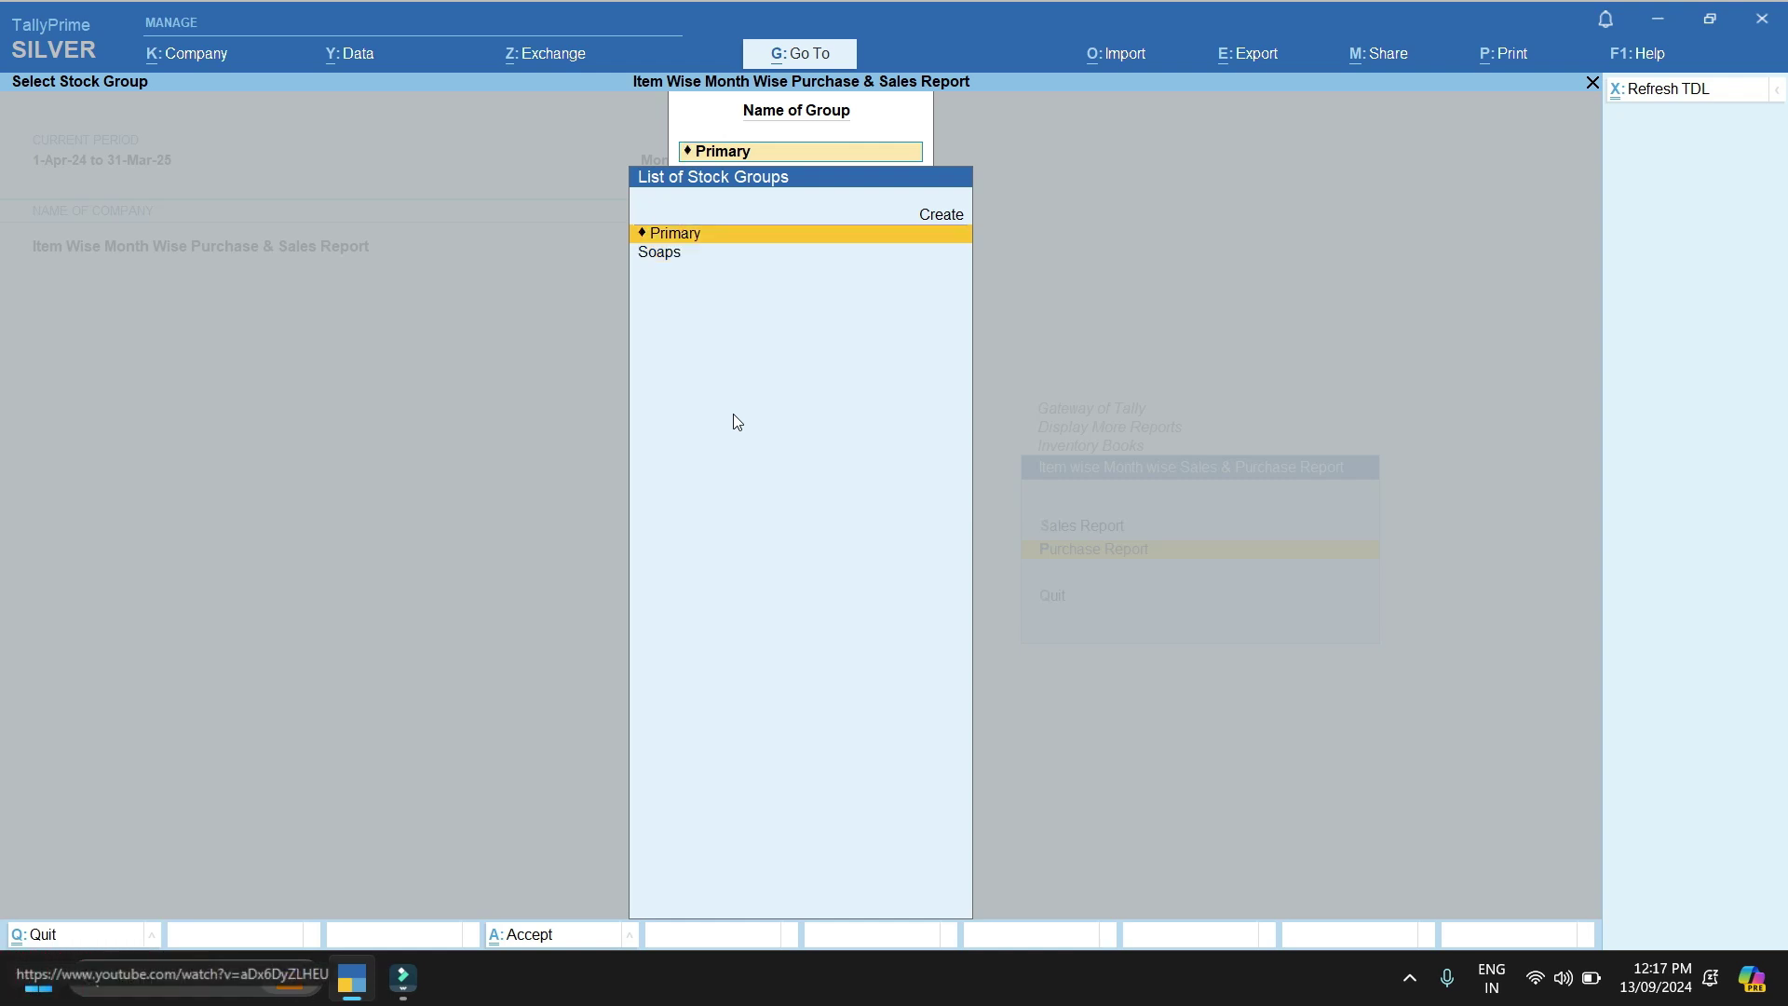
key("Down")
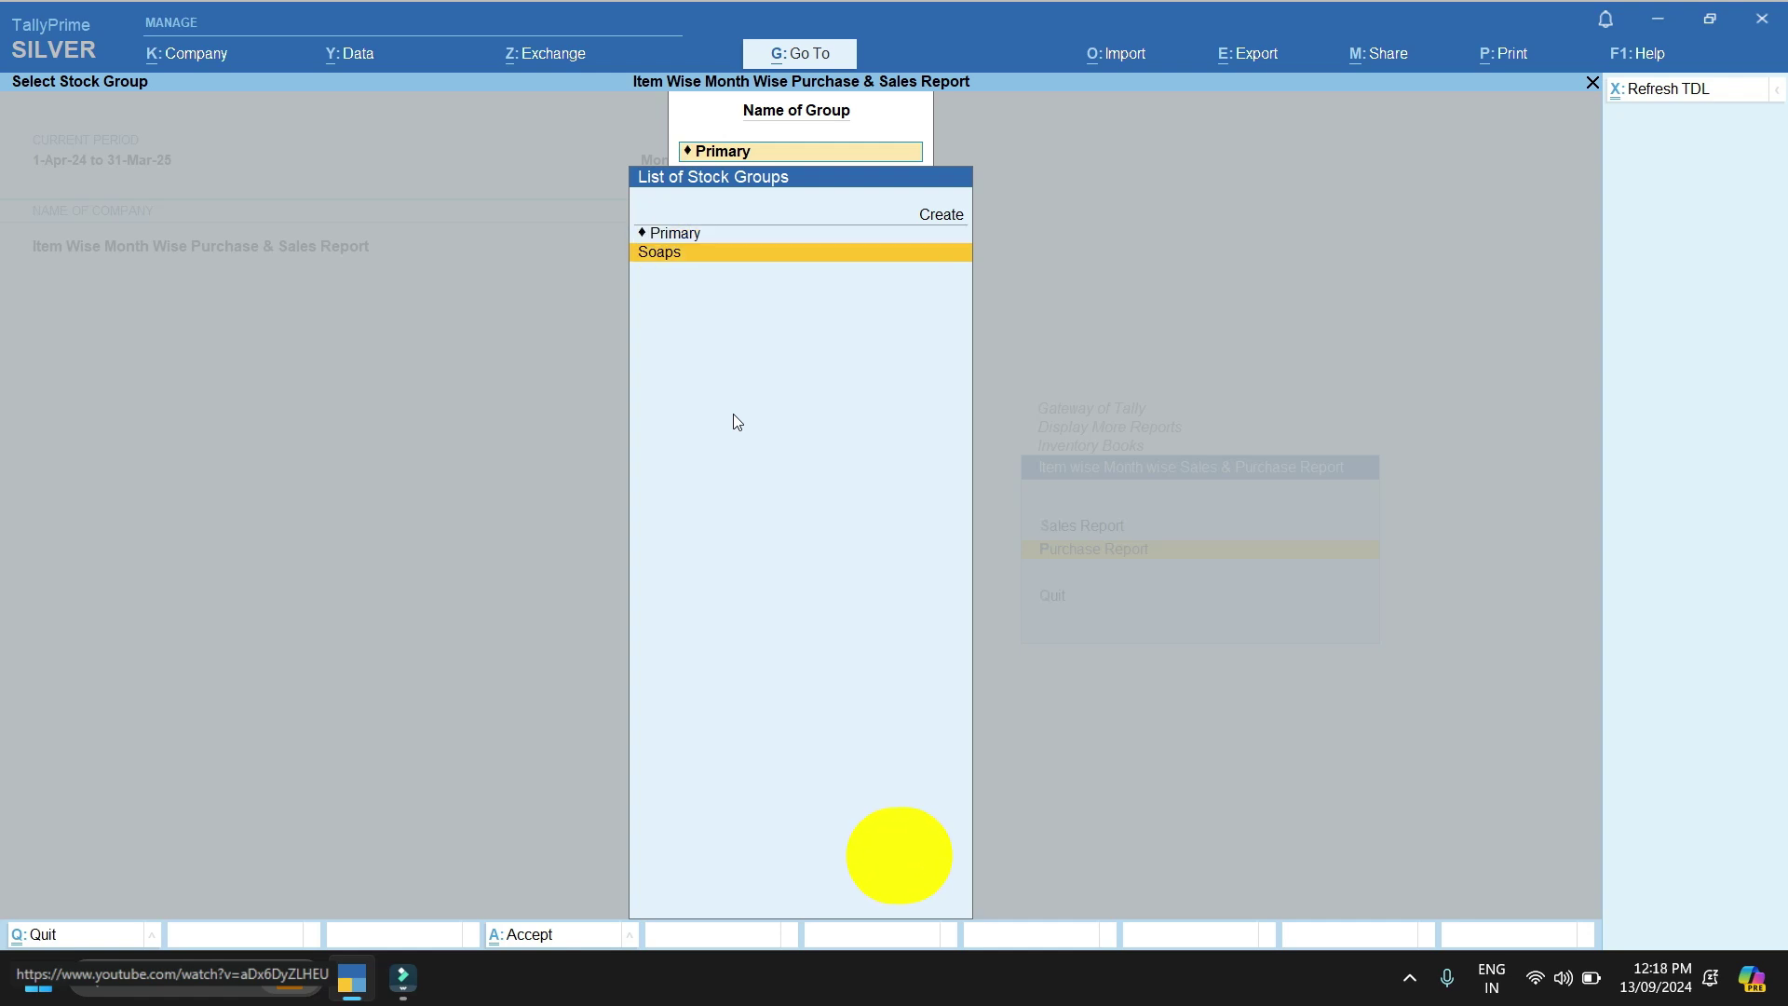
key("Return")
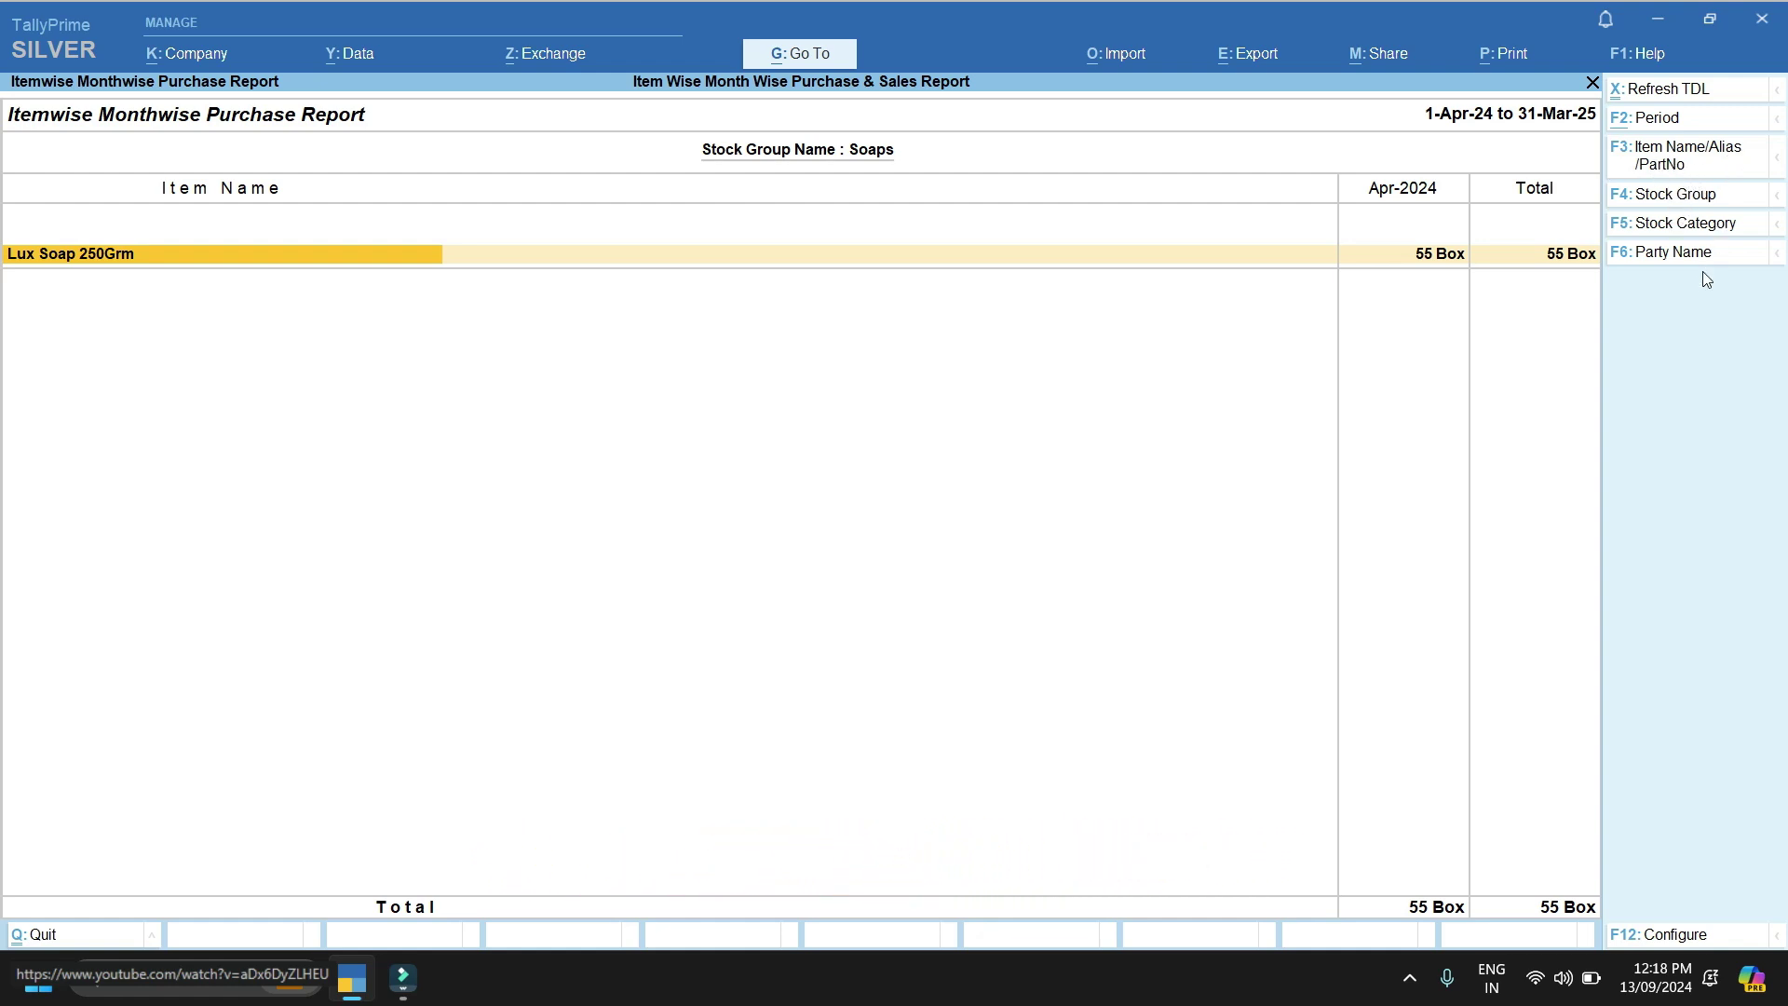
Look at the purchase report's party name filter and its configuration options without changing them
left_click(1676, 253)
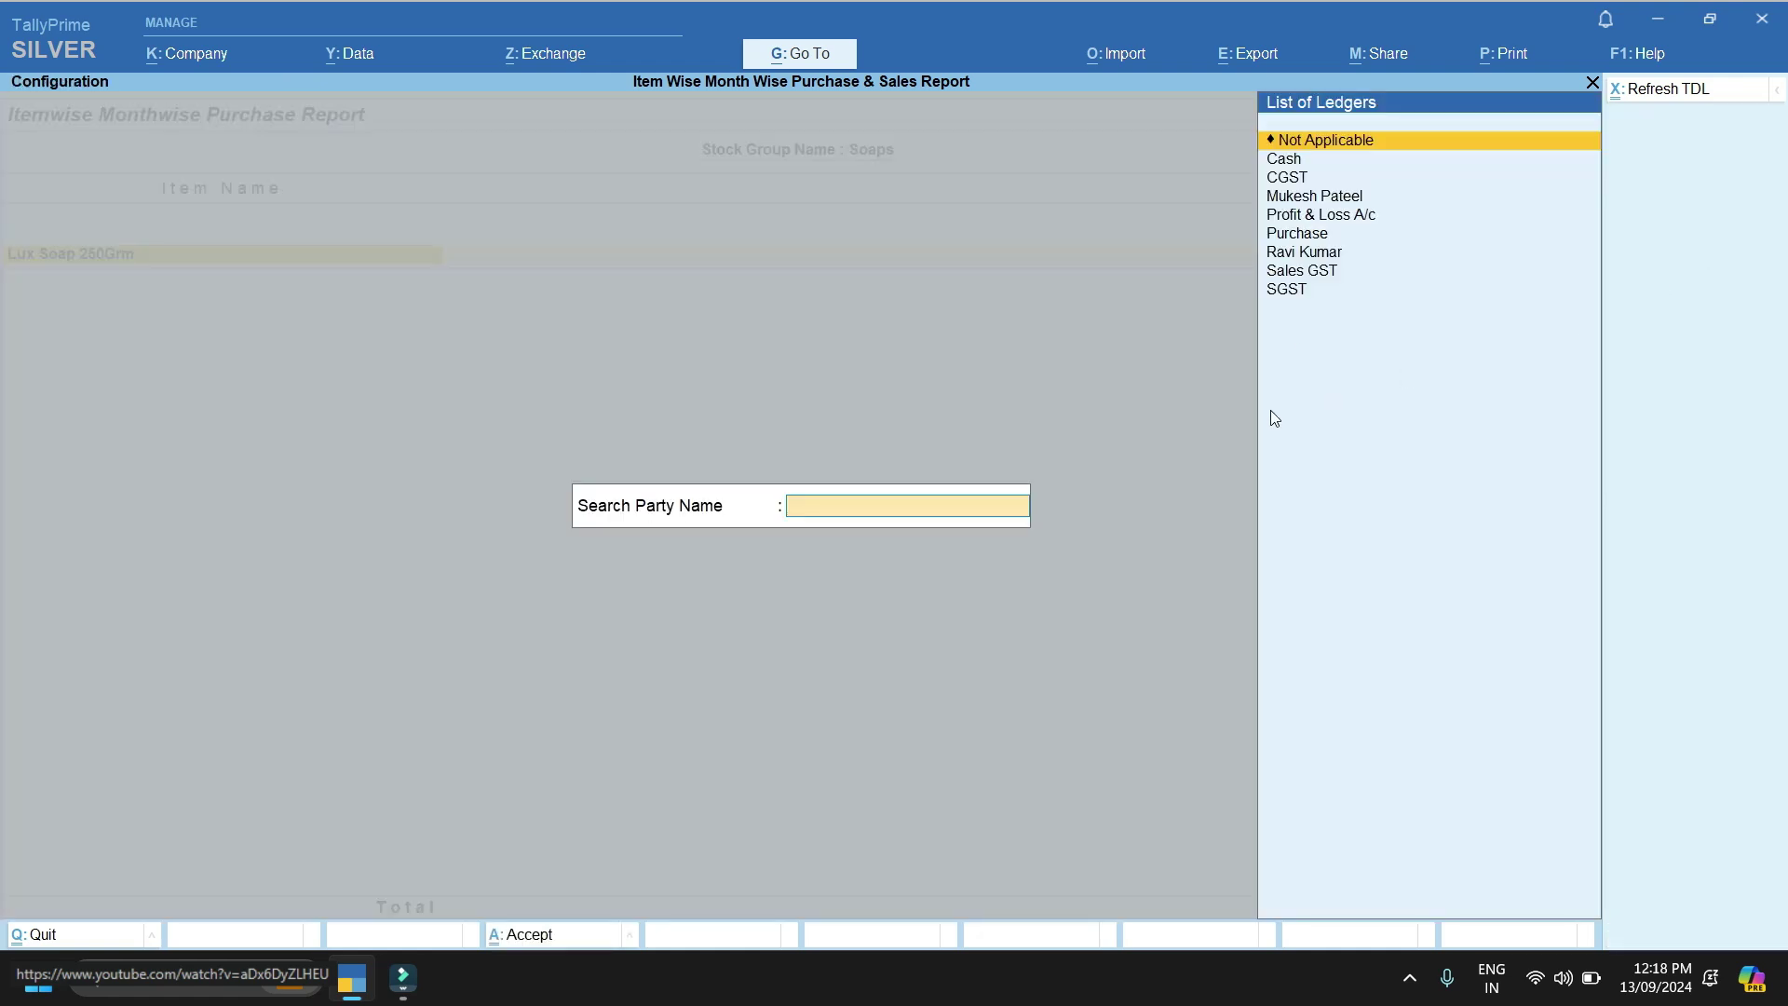
key("Return")
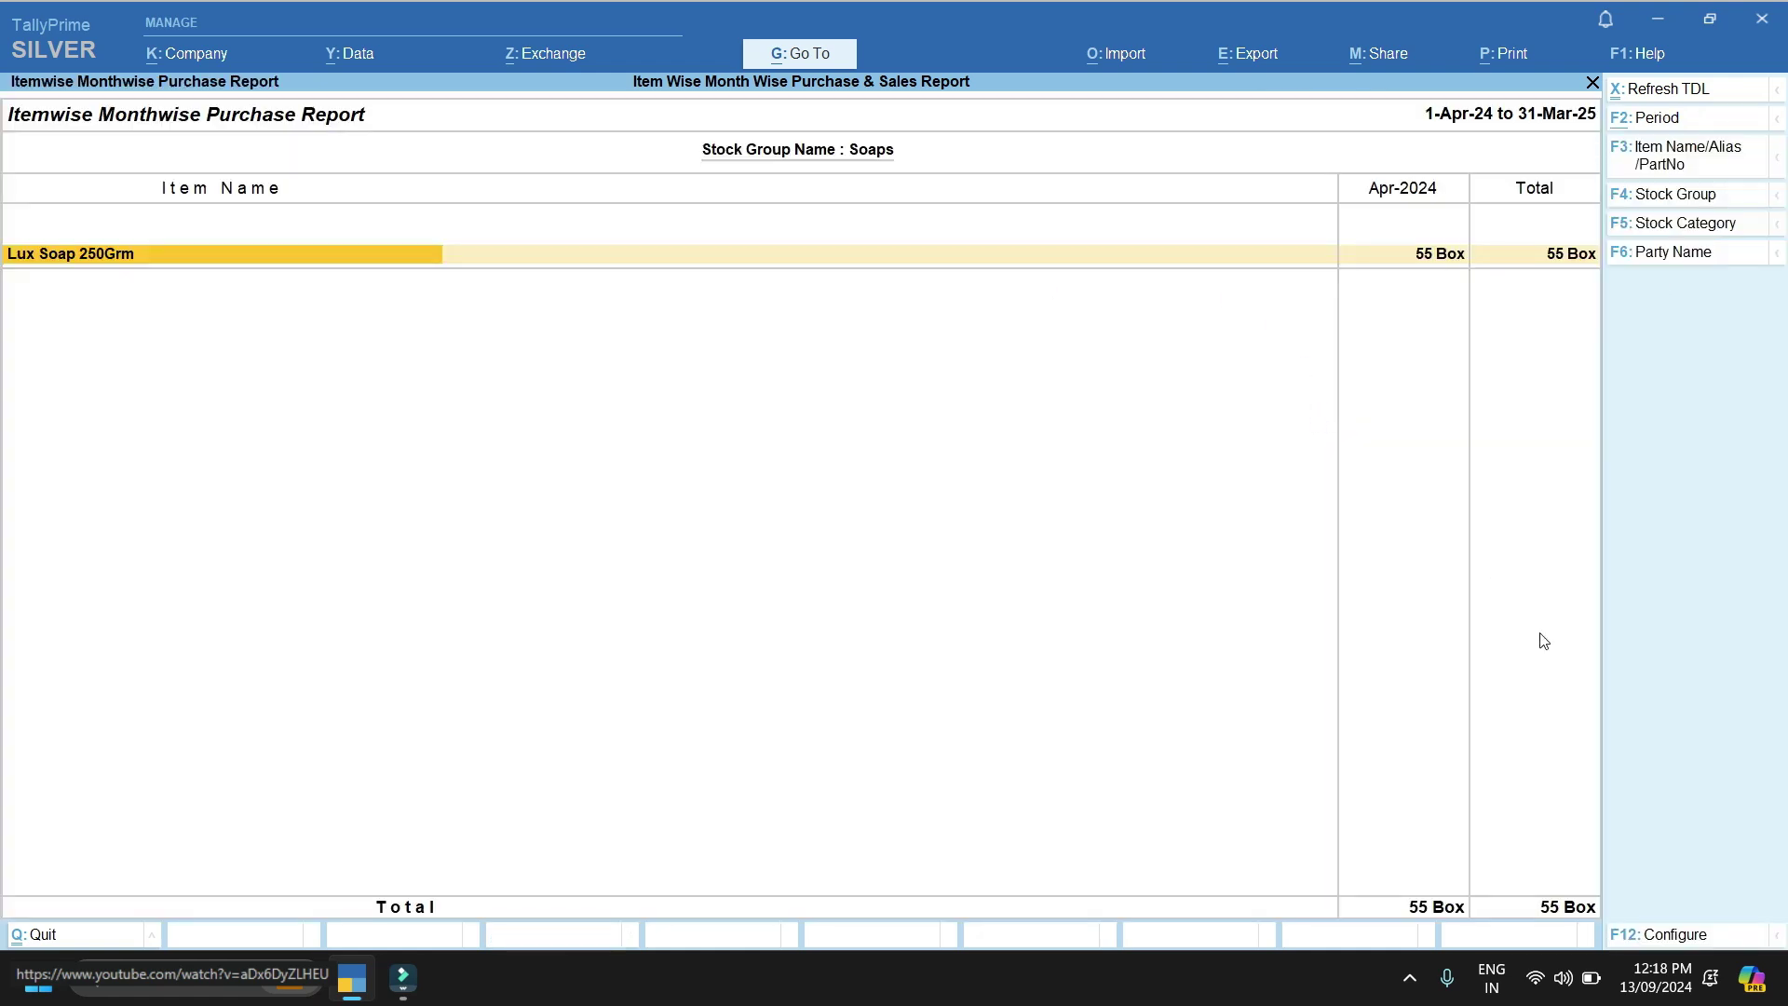
left_click(1659, 936)
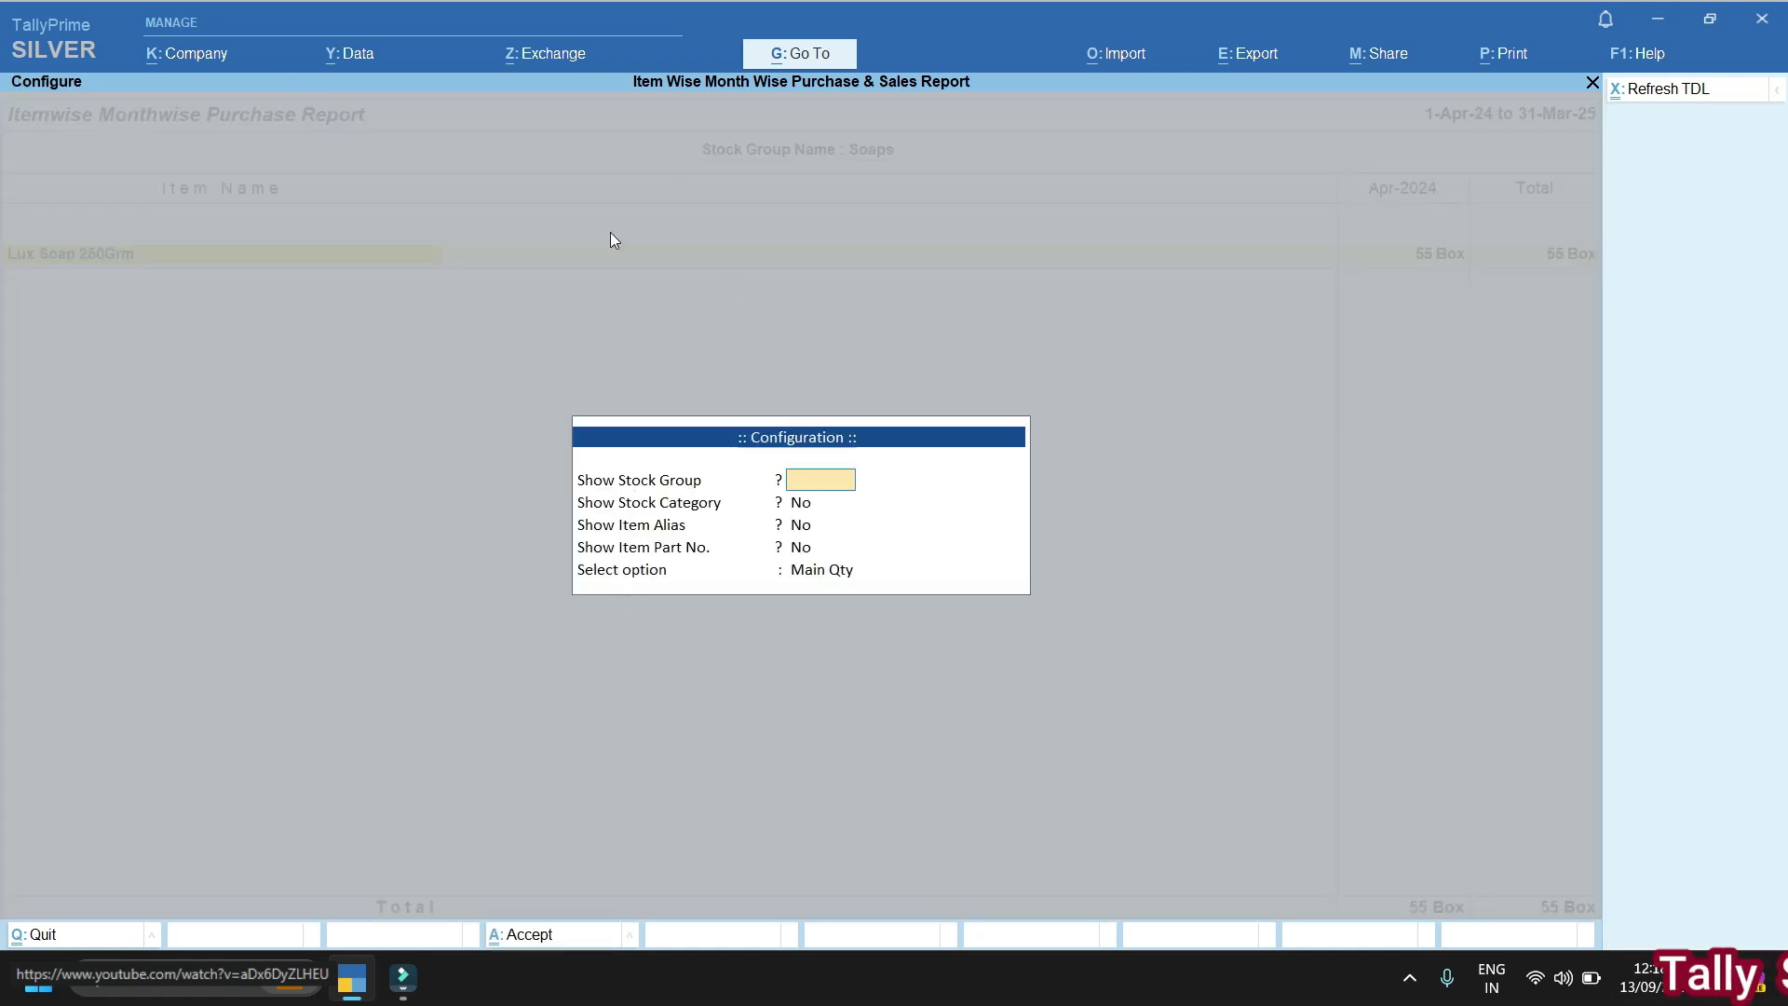
key("Escape")
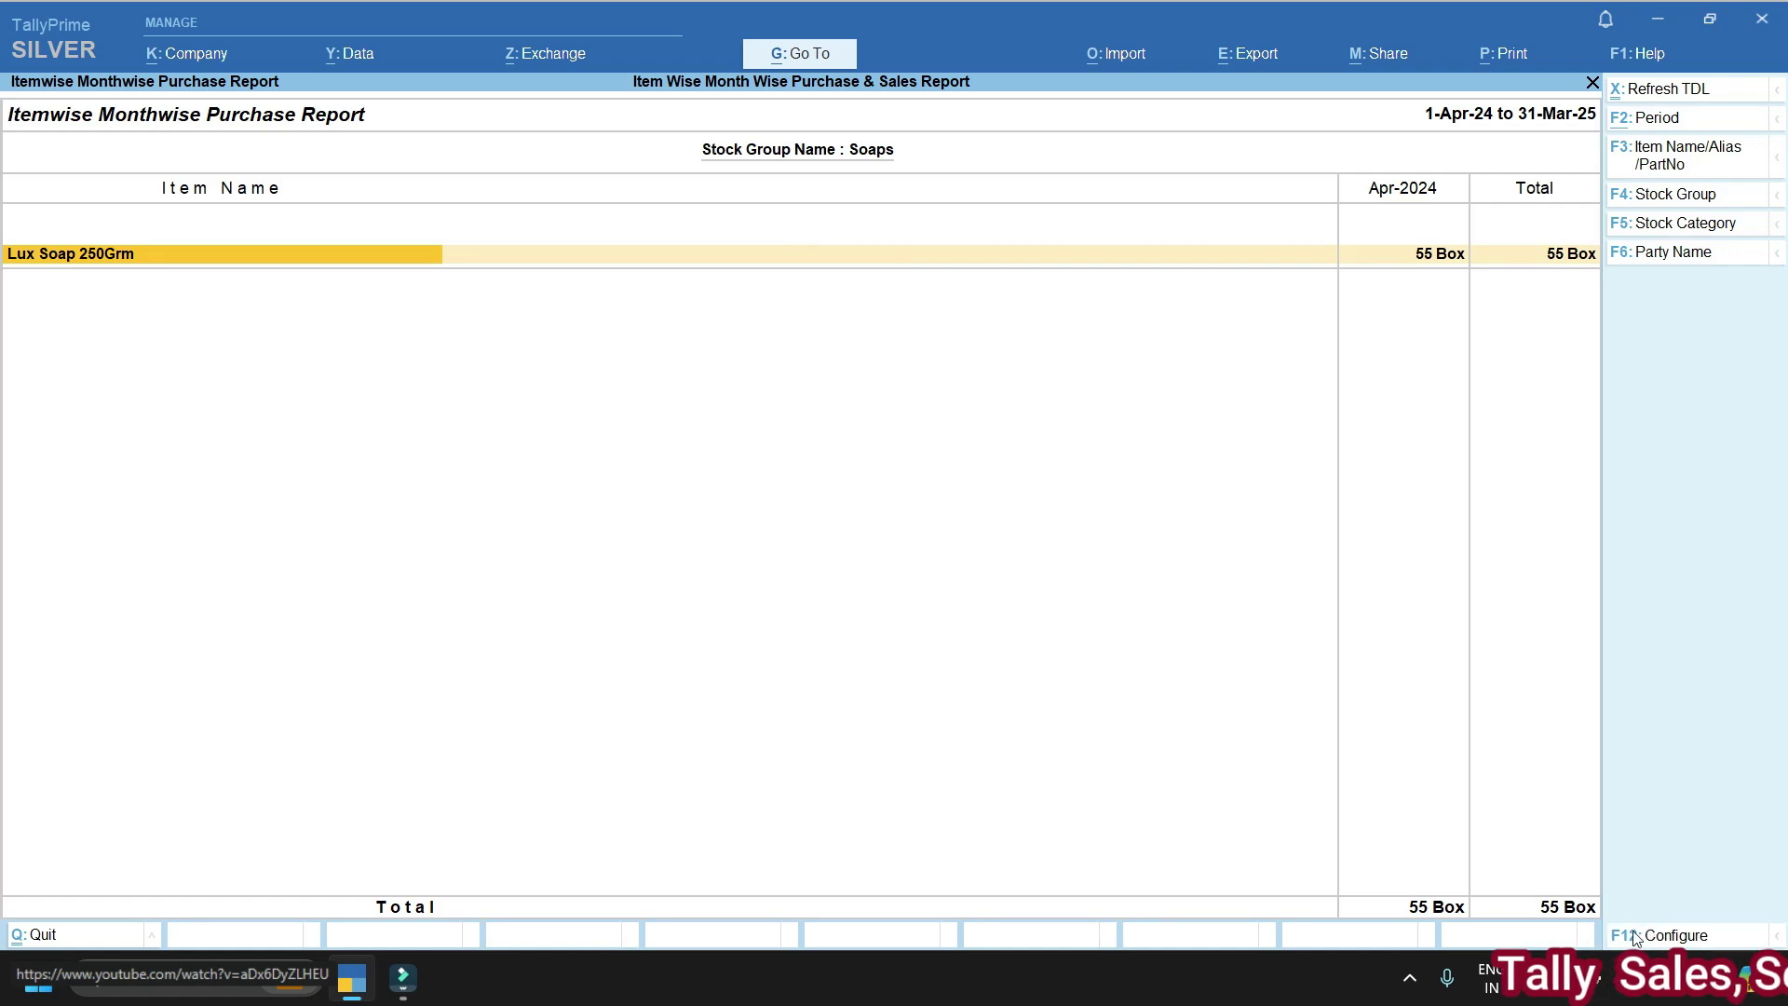
Configure the purchase report to show stock group, stock category and item part number, with the value option Main Qty + Amount
key("F12")
type("y")
key("Return")
type("y")
key("Return")
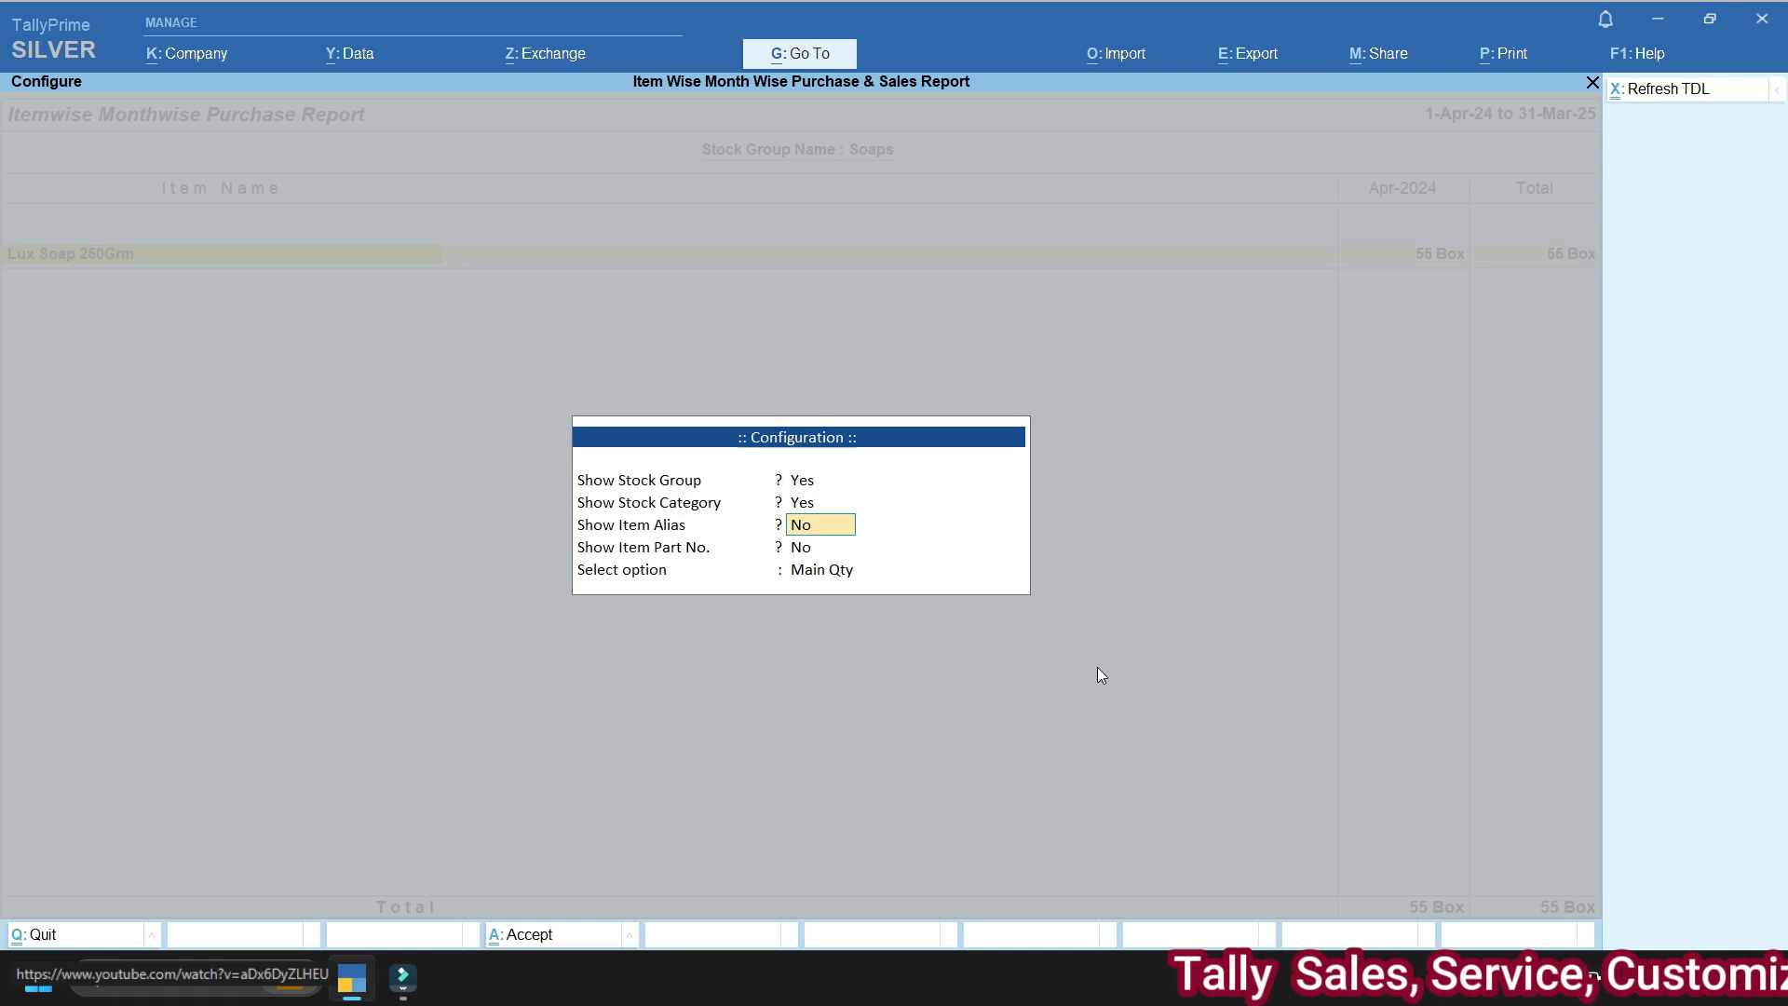
key("Return")
type("y")
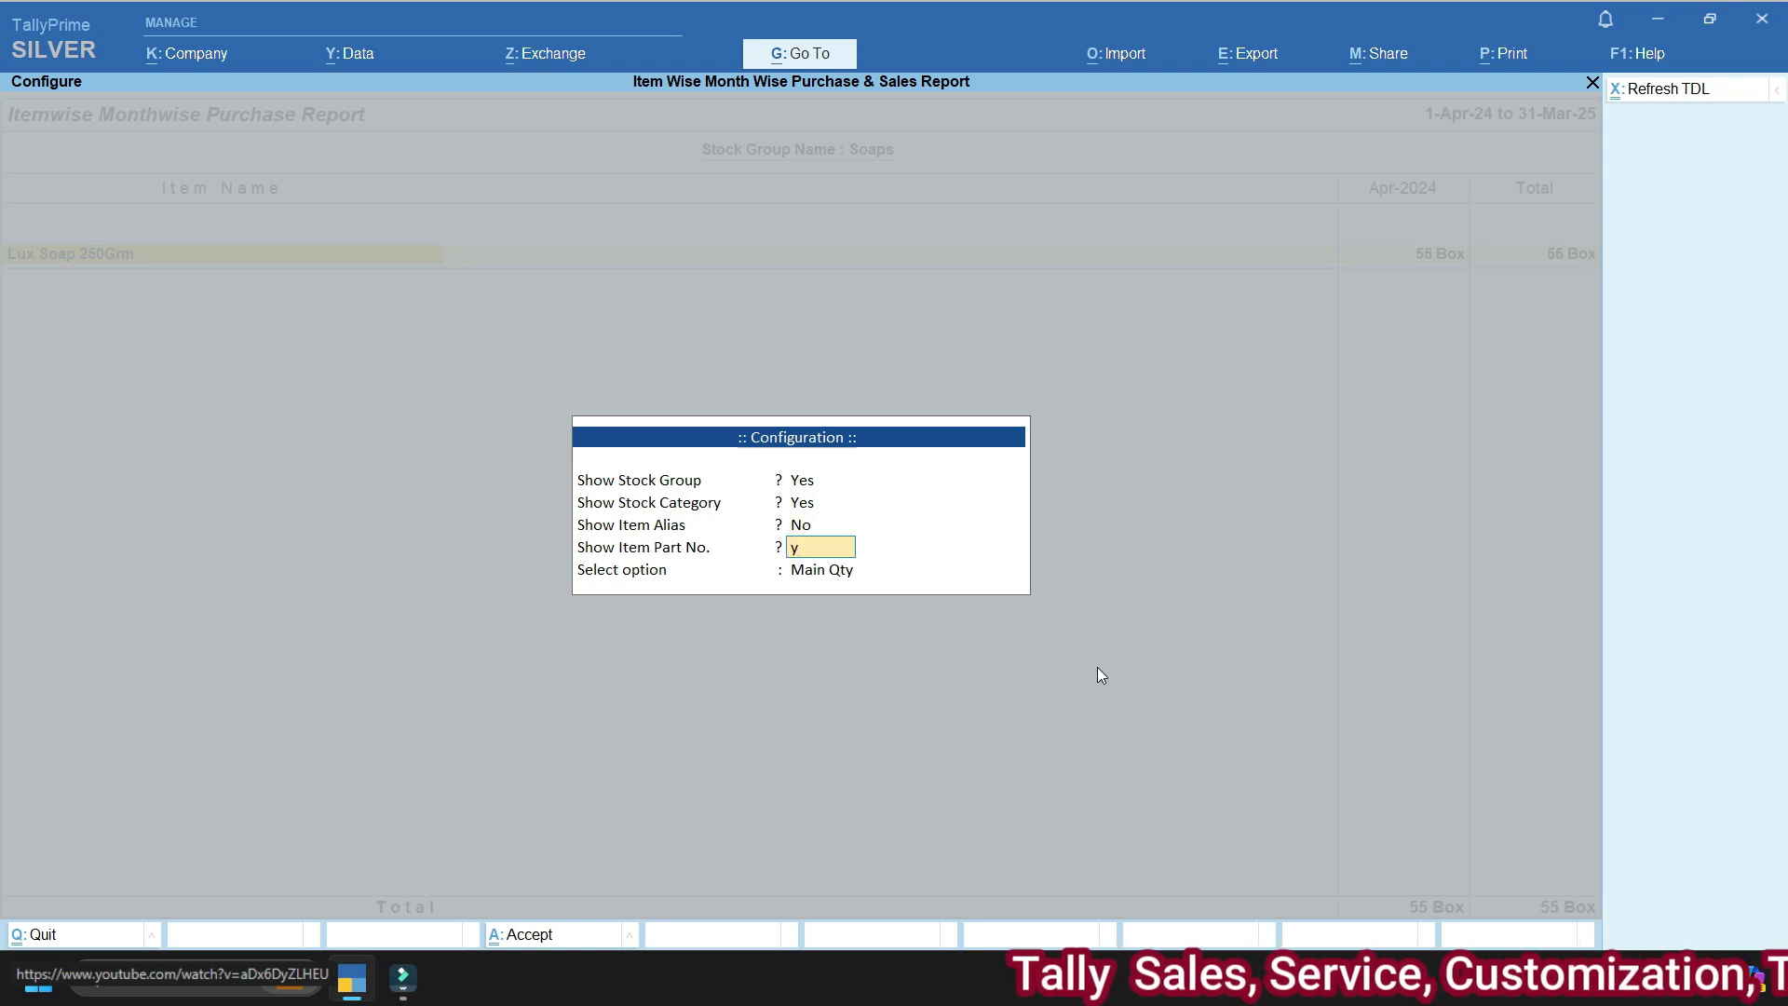
key("Return")
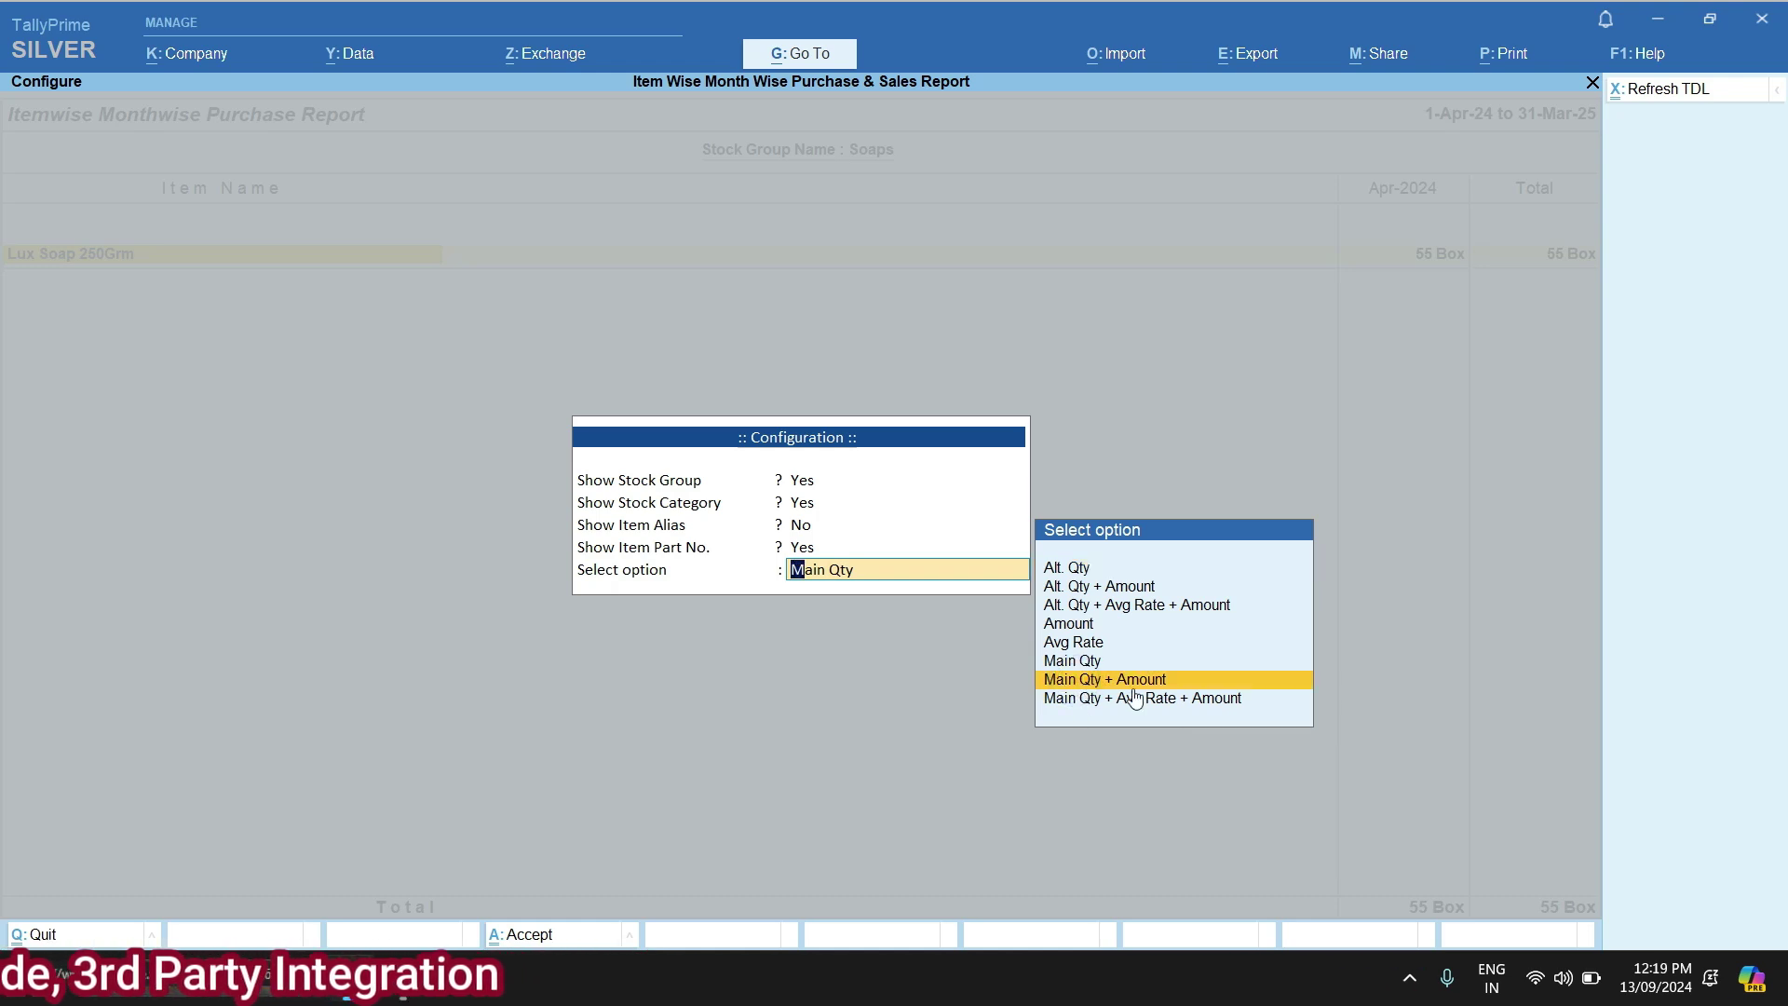
key("Return")
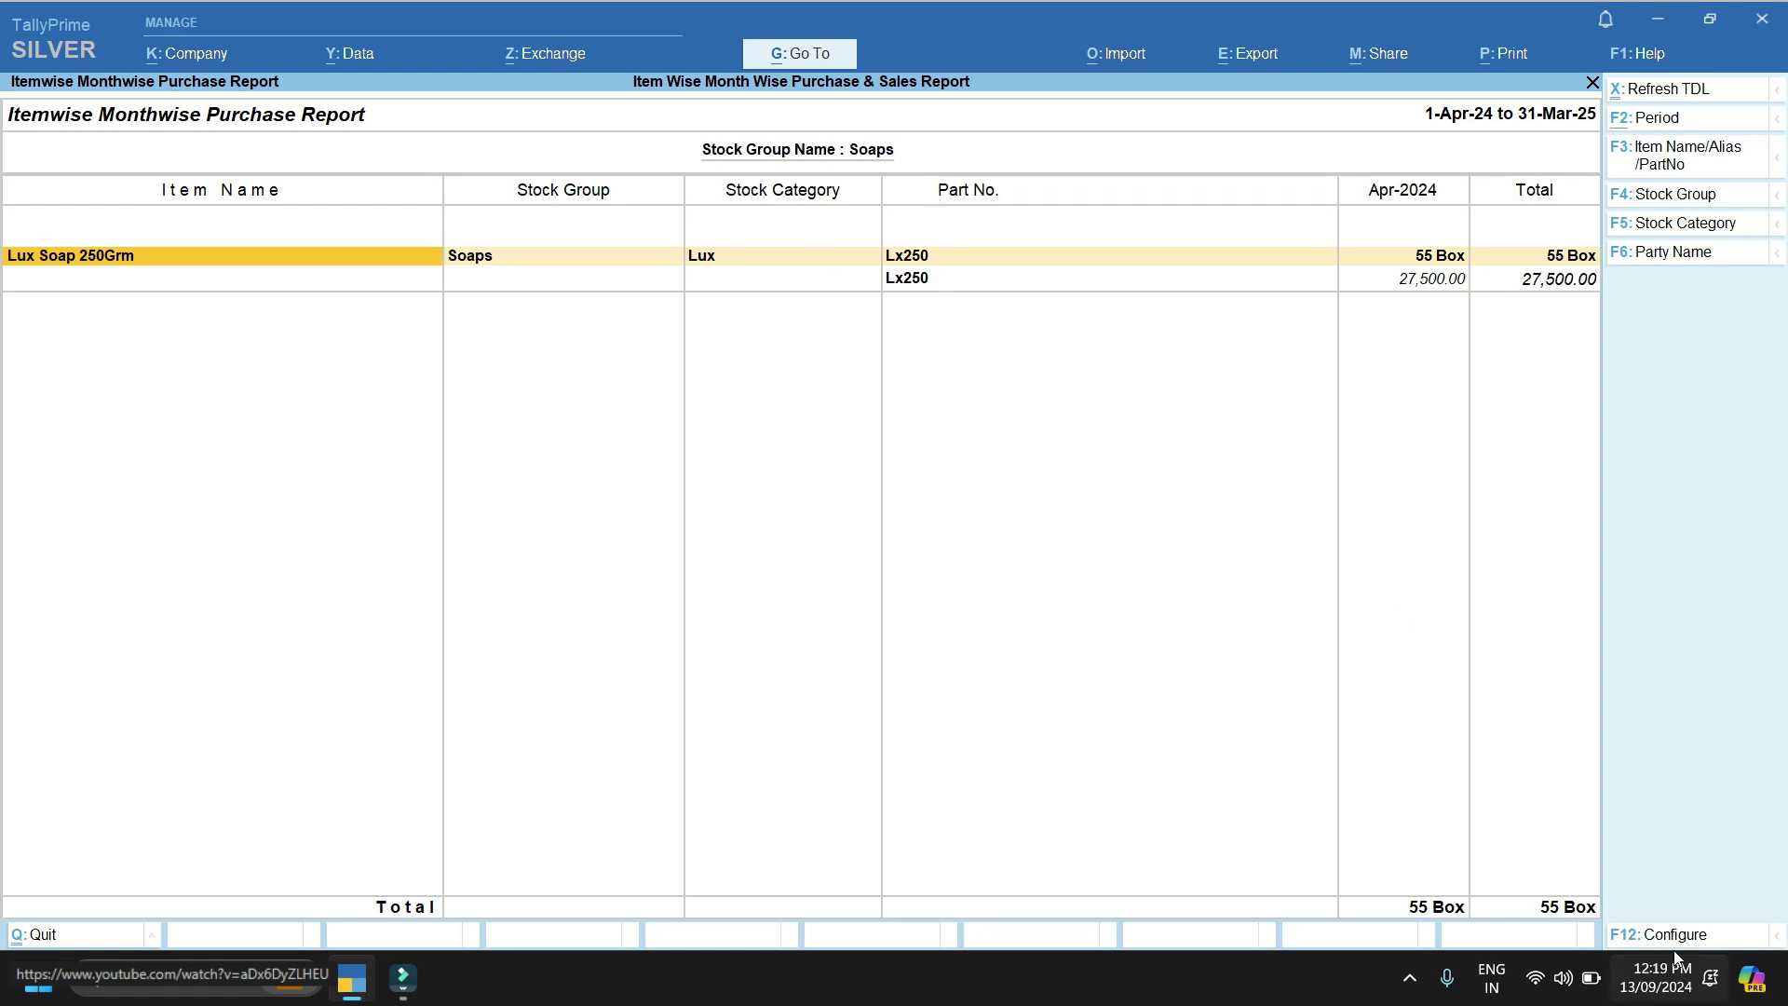
Change the purchase report's value option to Alt. Qty + Amount
key("F12")
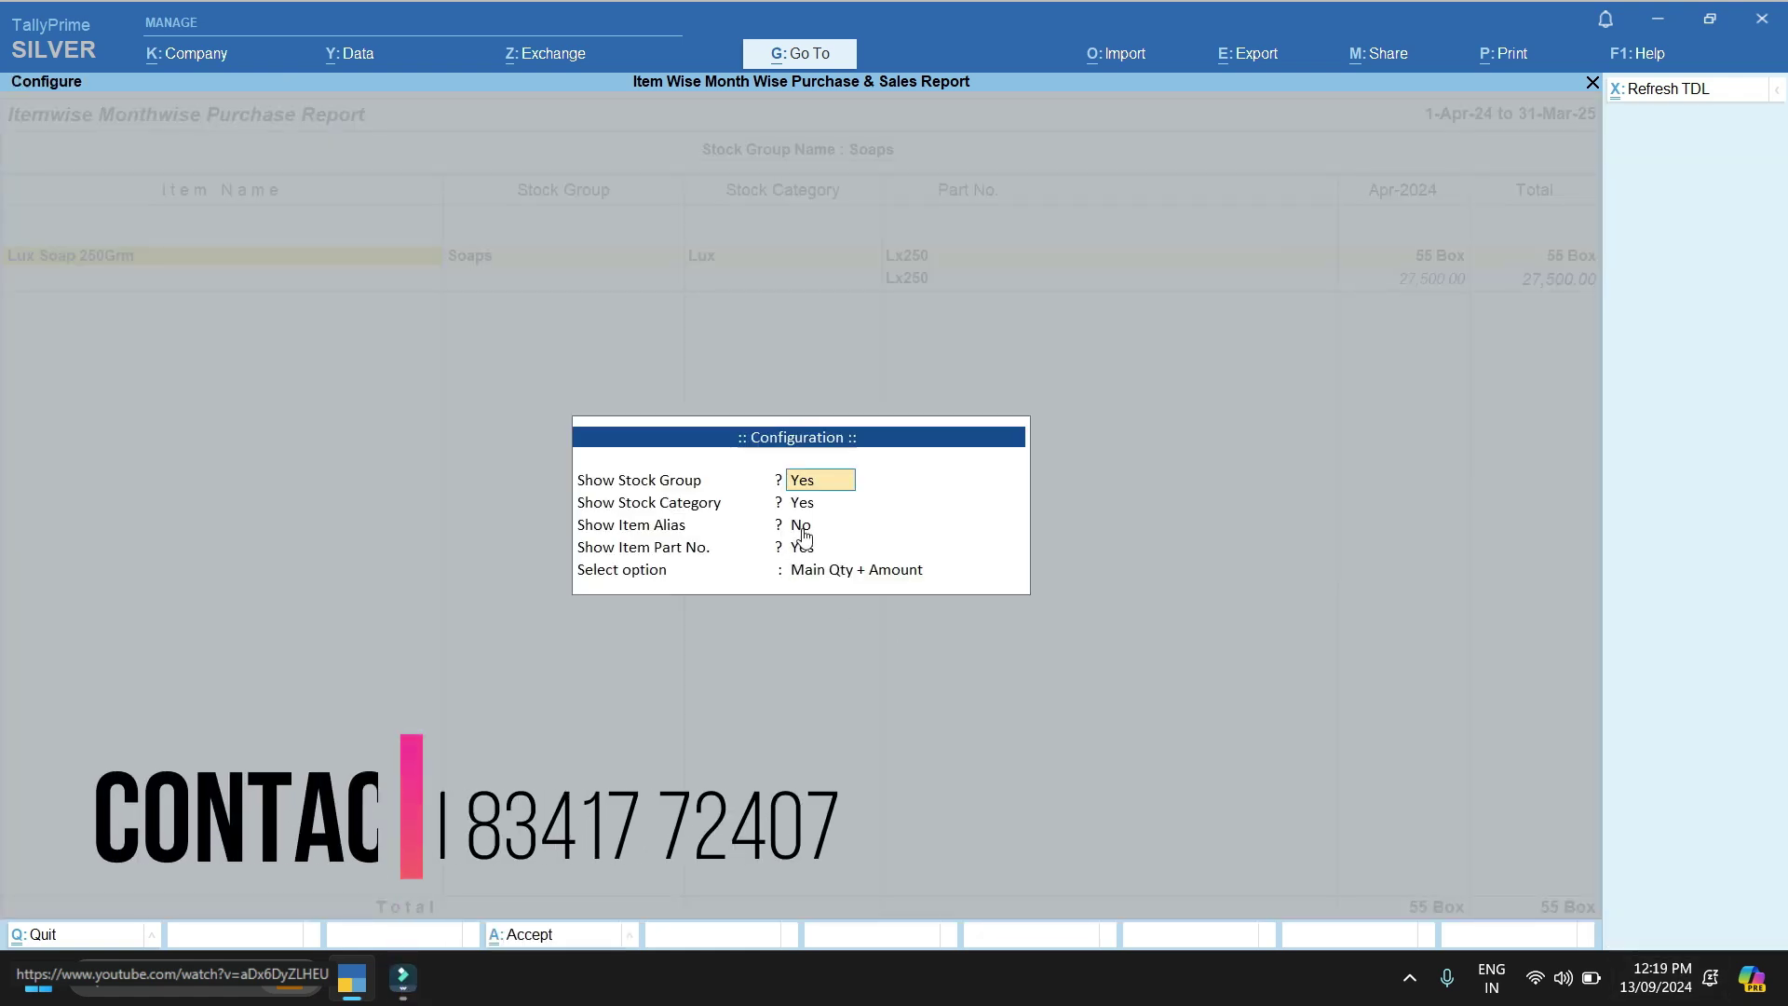
key("ctrl+a")
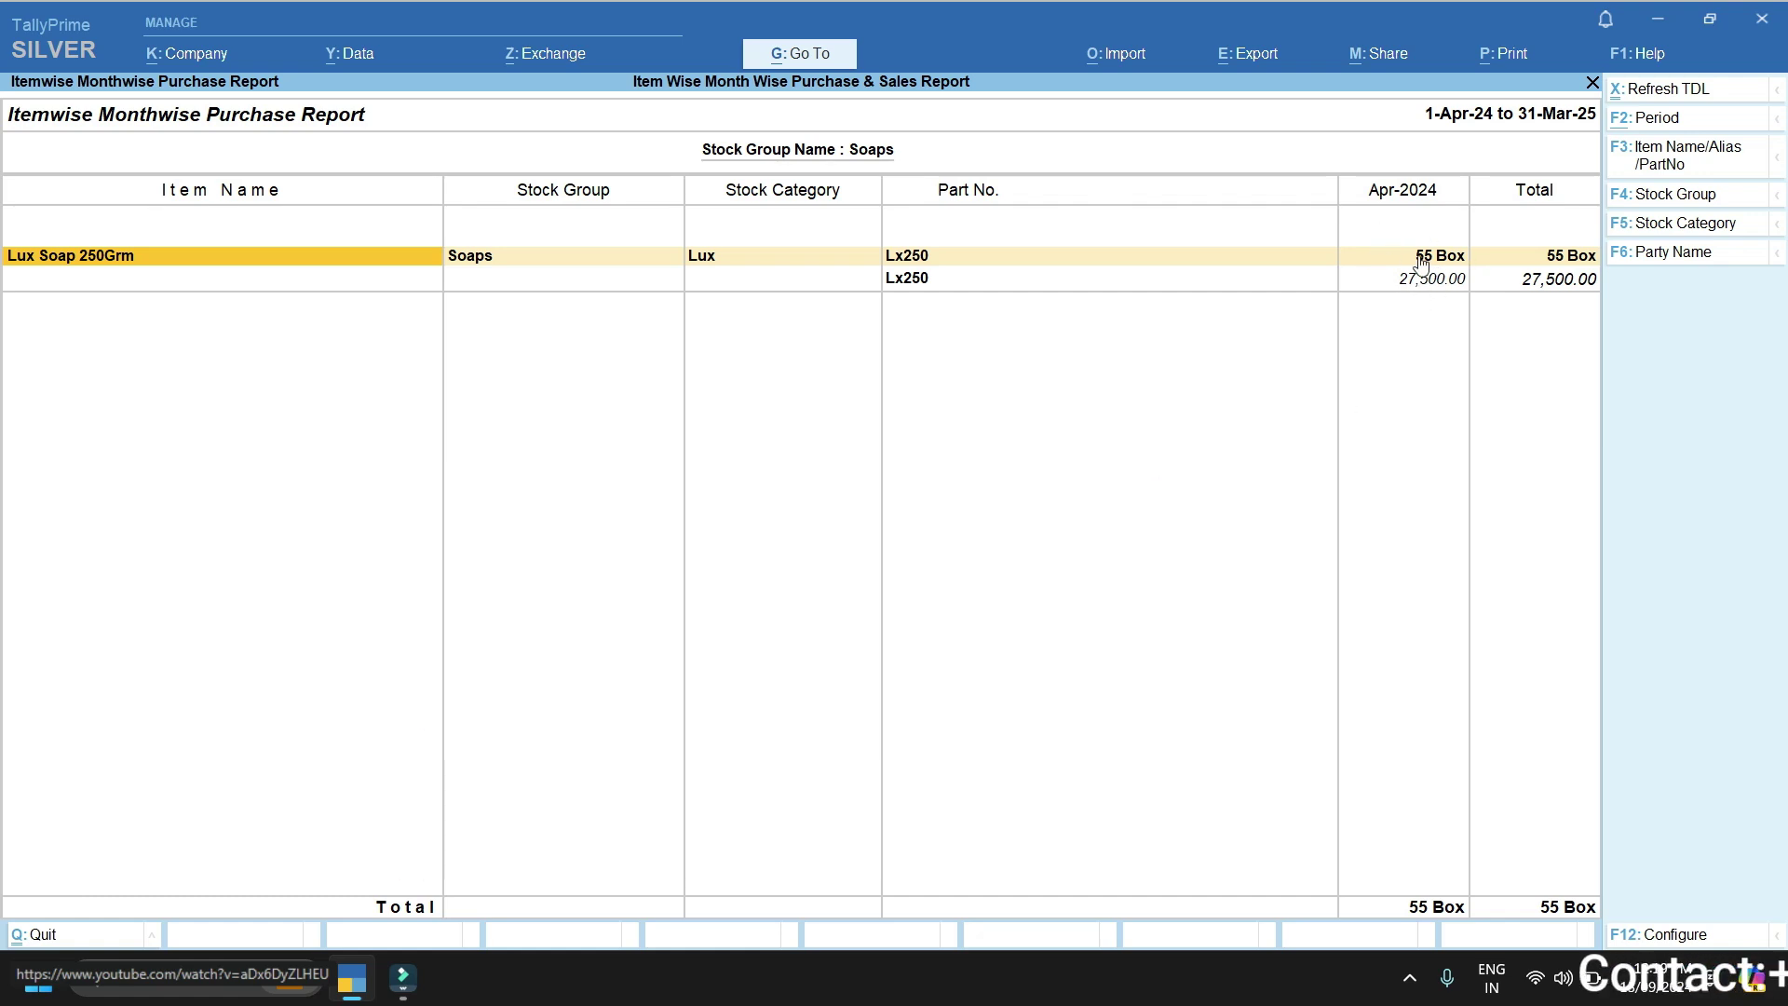
left_click(1672, 934)
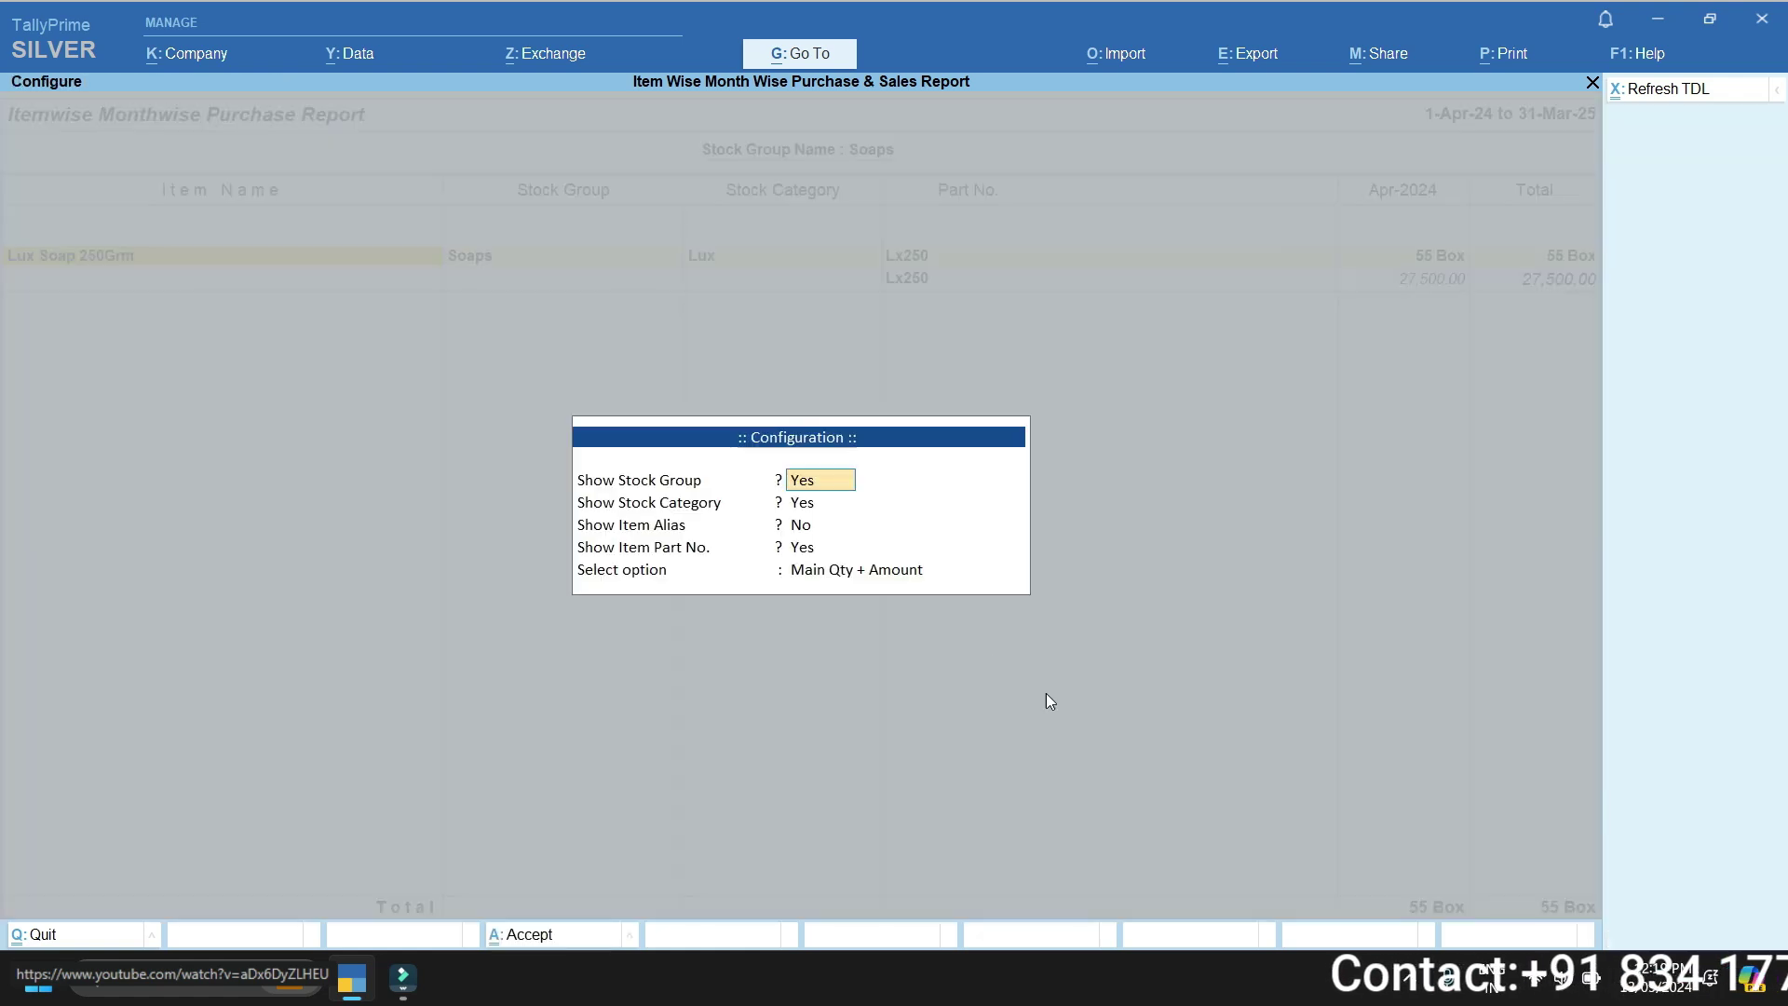
left_click(838, 571)
left_click(1061, 588)
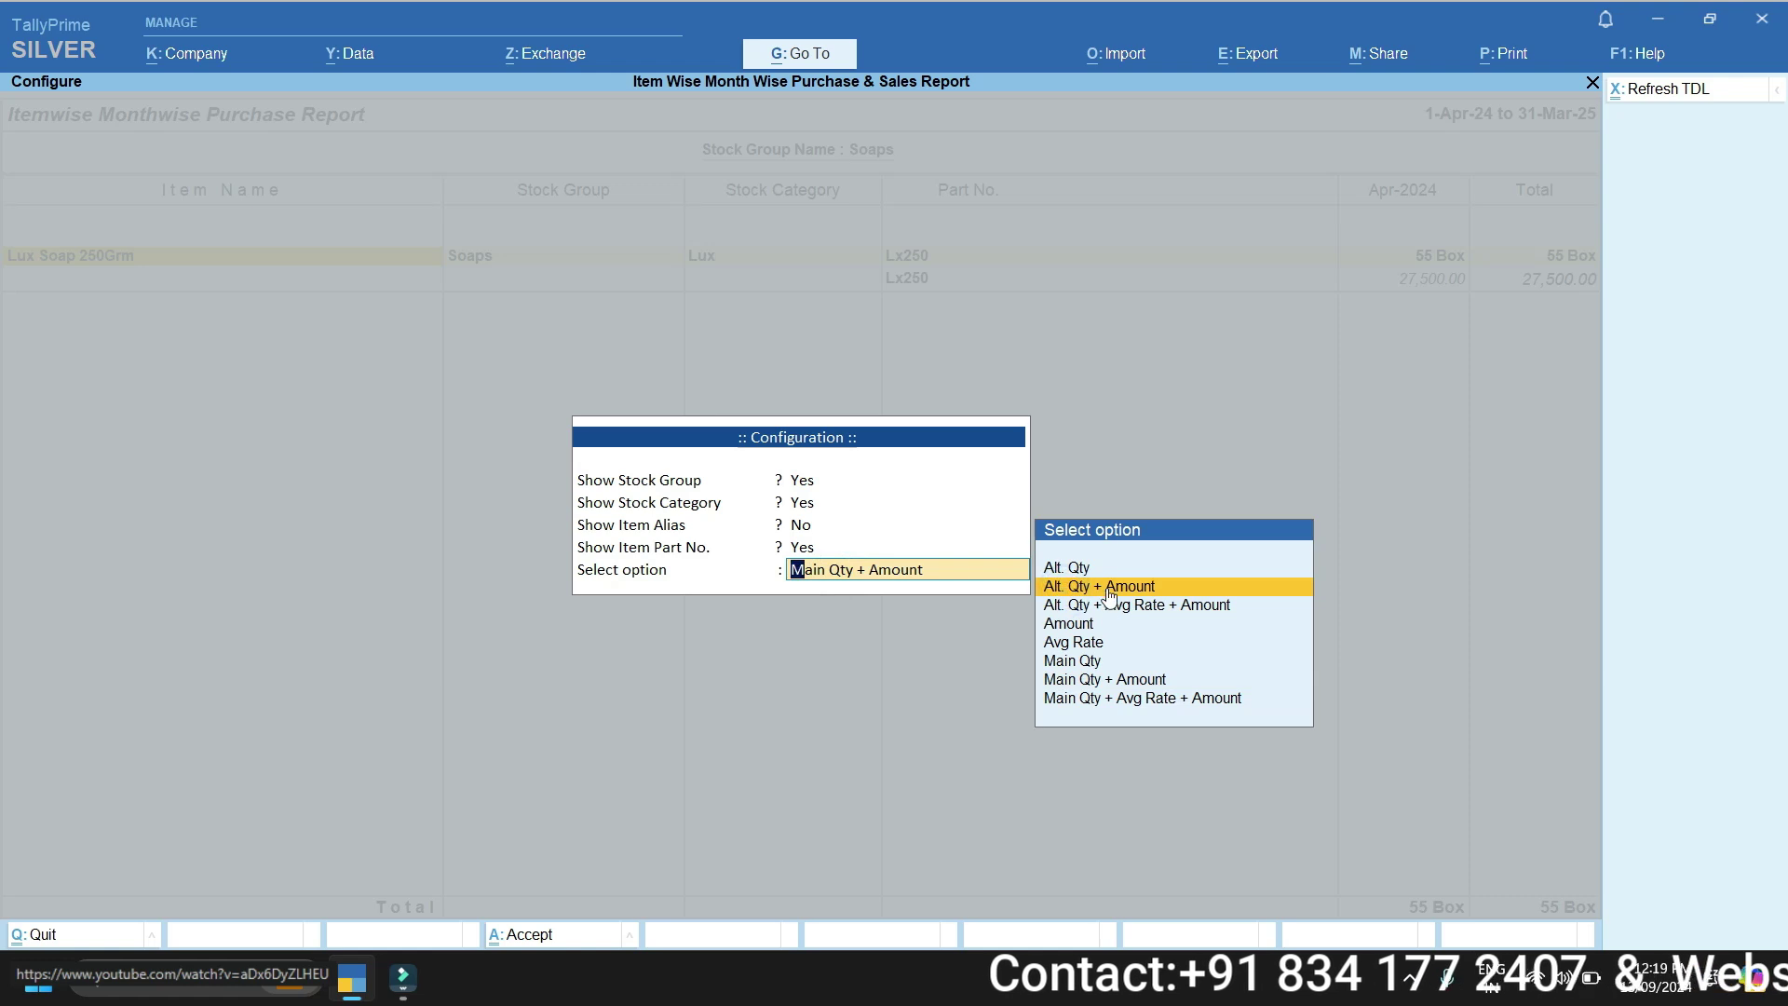
left_click(1261, 589)
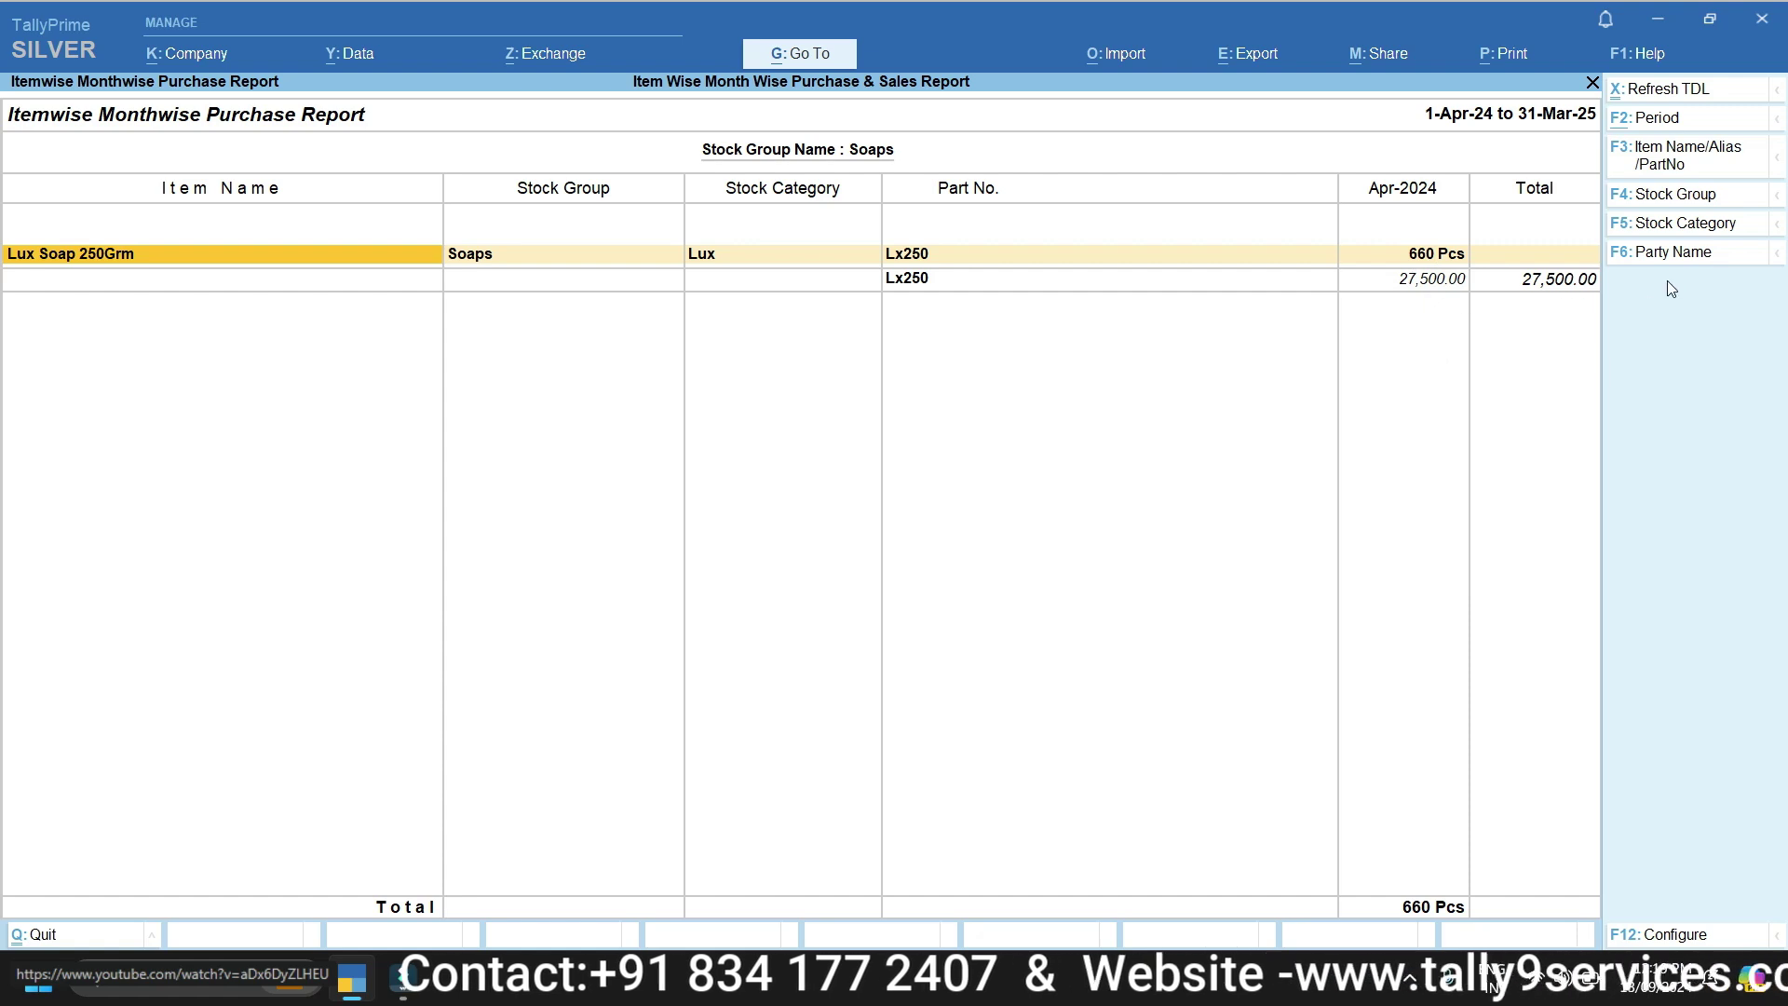
View the purchase report's party name and stock group filter lists, then cancel them
left_click(1671, 252)
key("Down")
key("Down")
key("Escape")
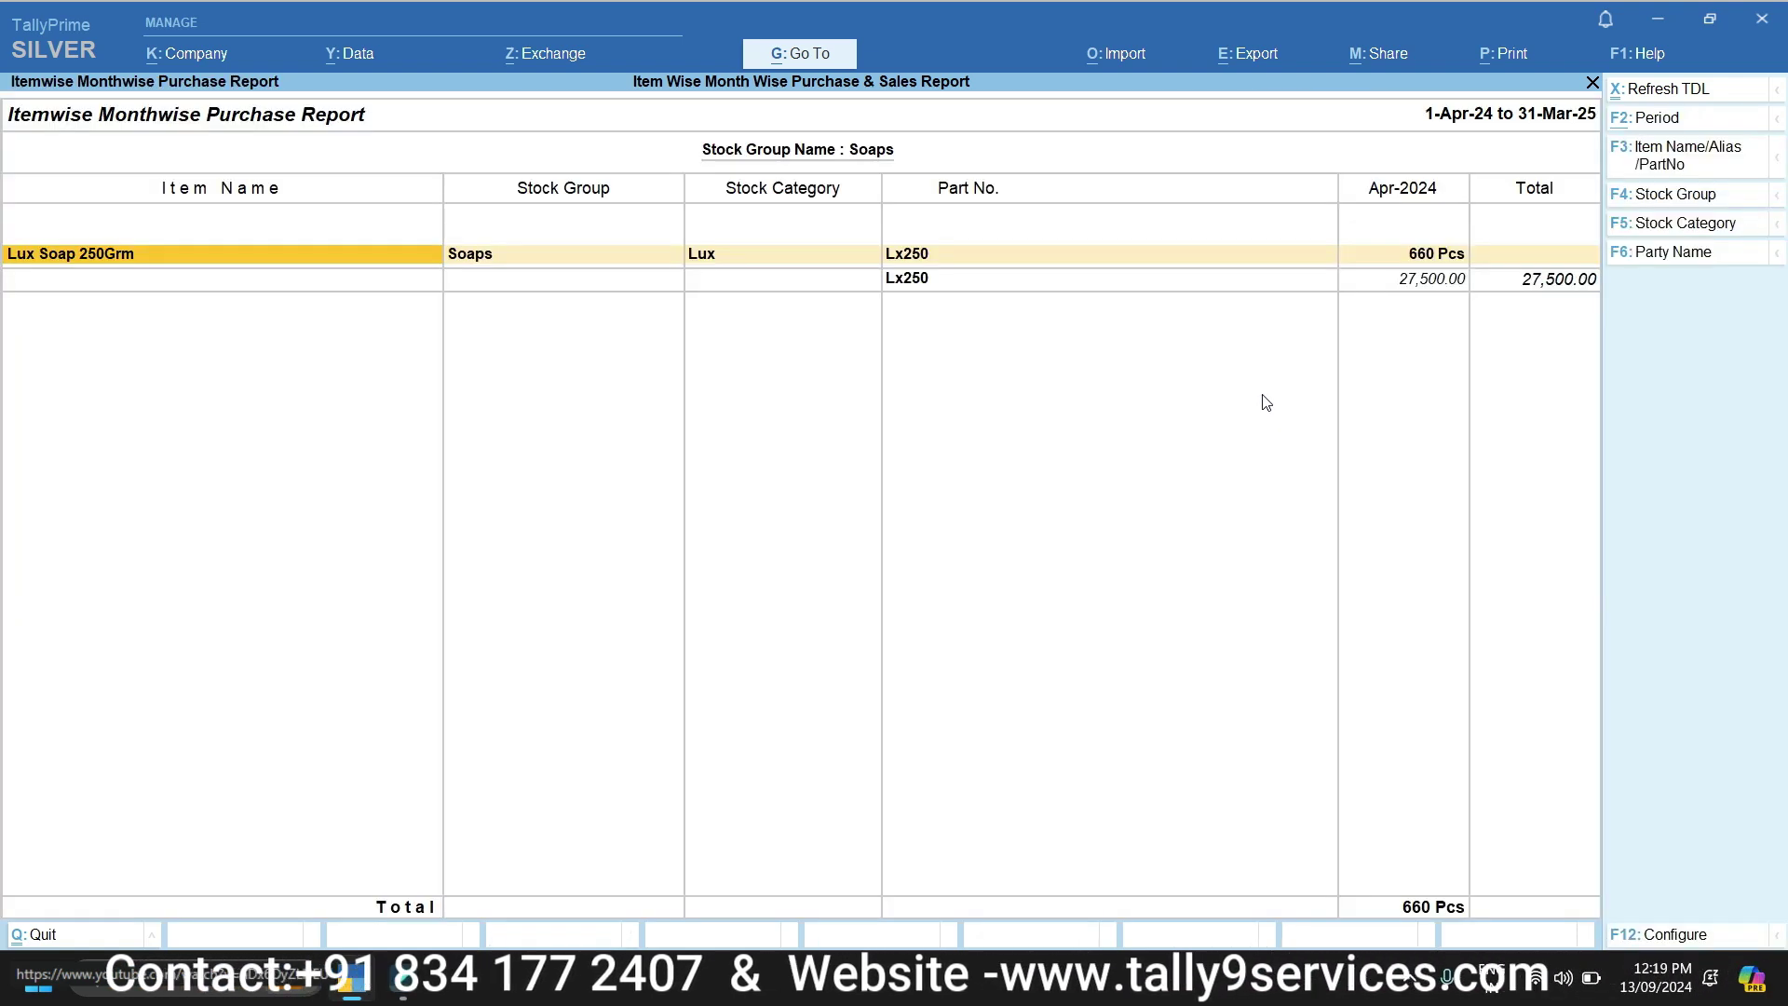
left_click(1647, 197)
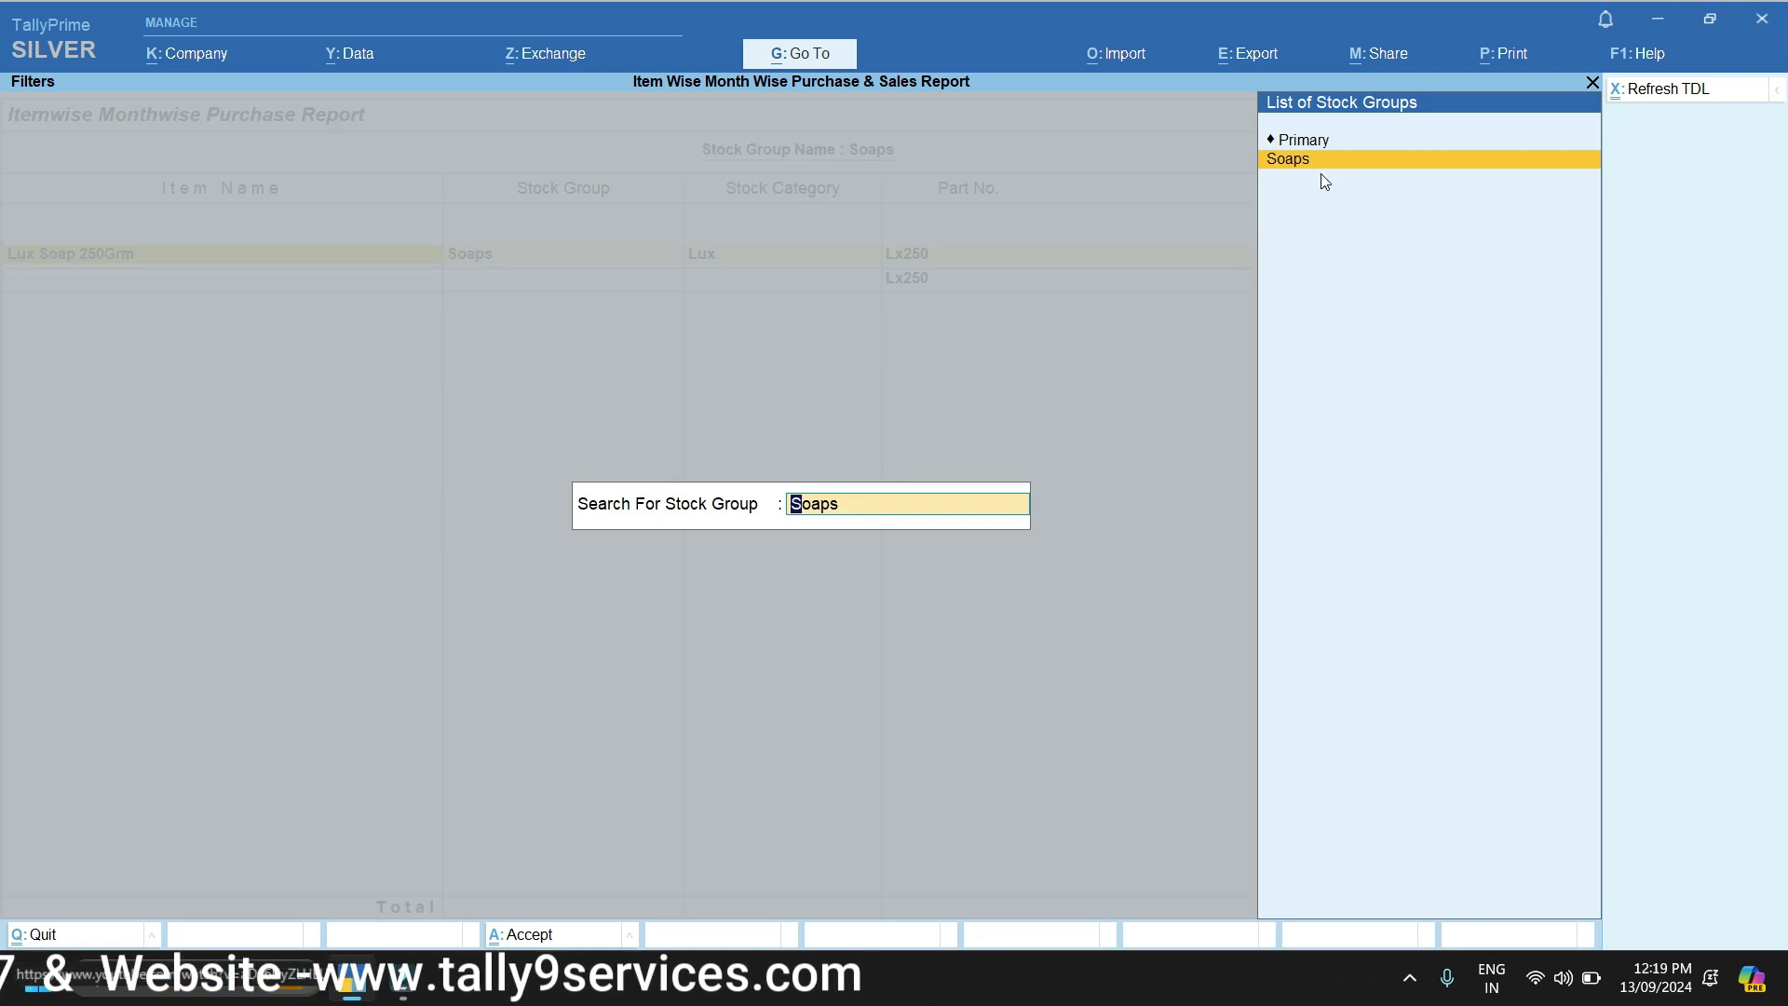
key("Escape")
Leave the purchase report, open the Sales Report for the Soaps stock group and check its configuration without changes
key("Escape")
key("Escape")
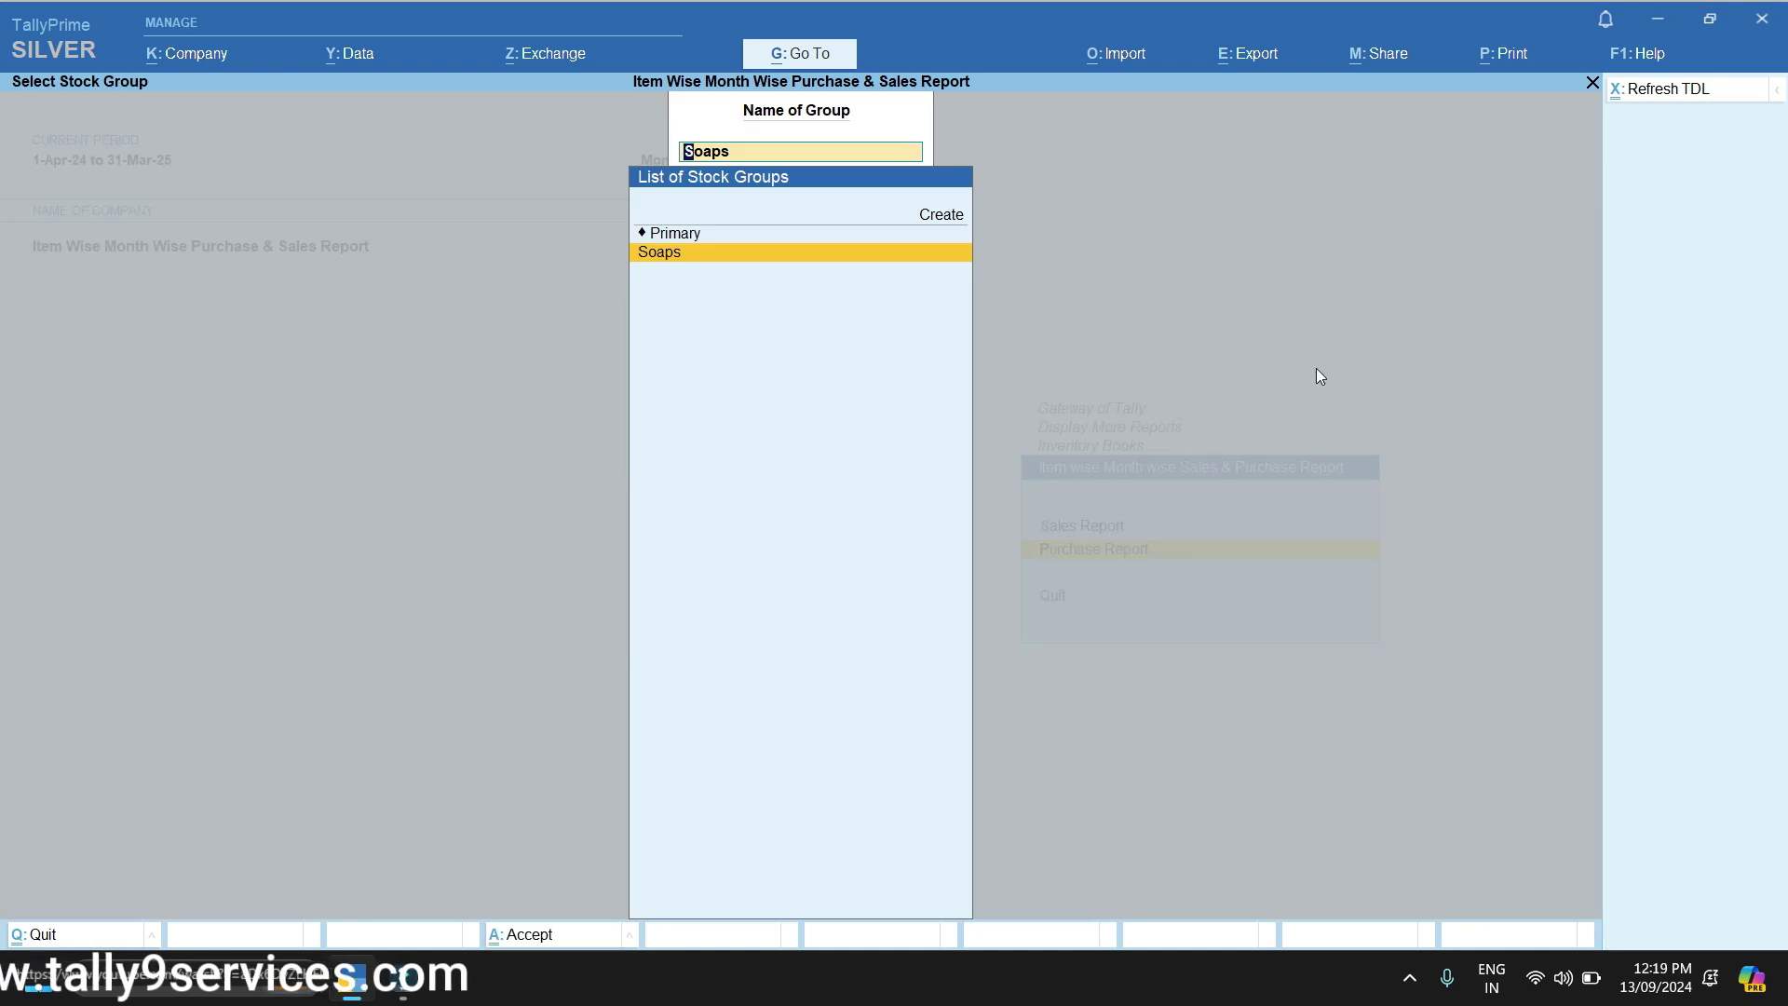
key("Escape")
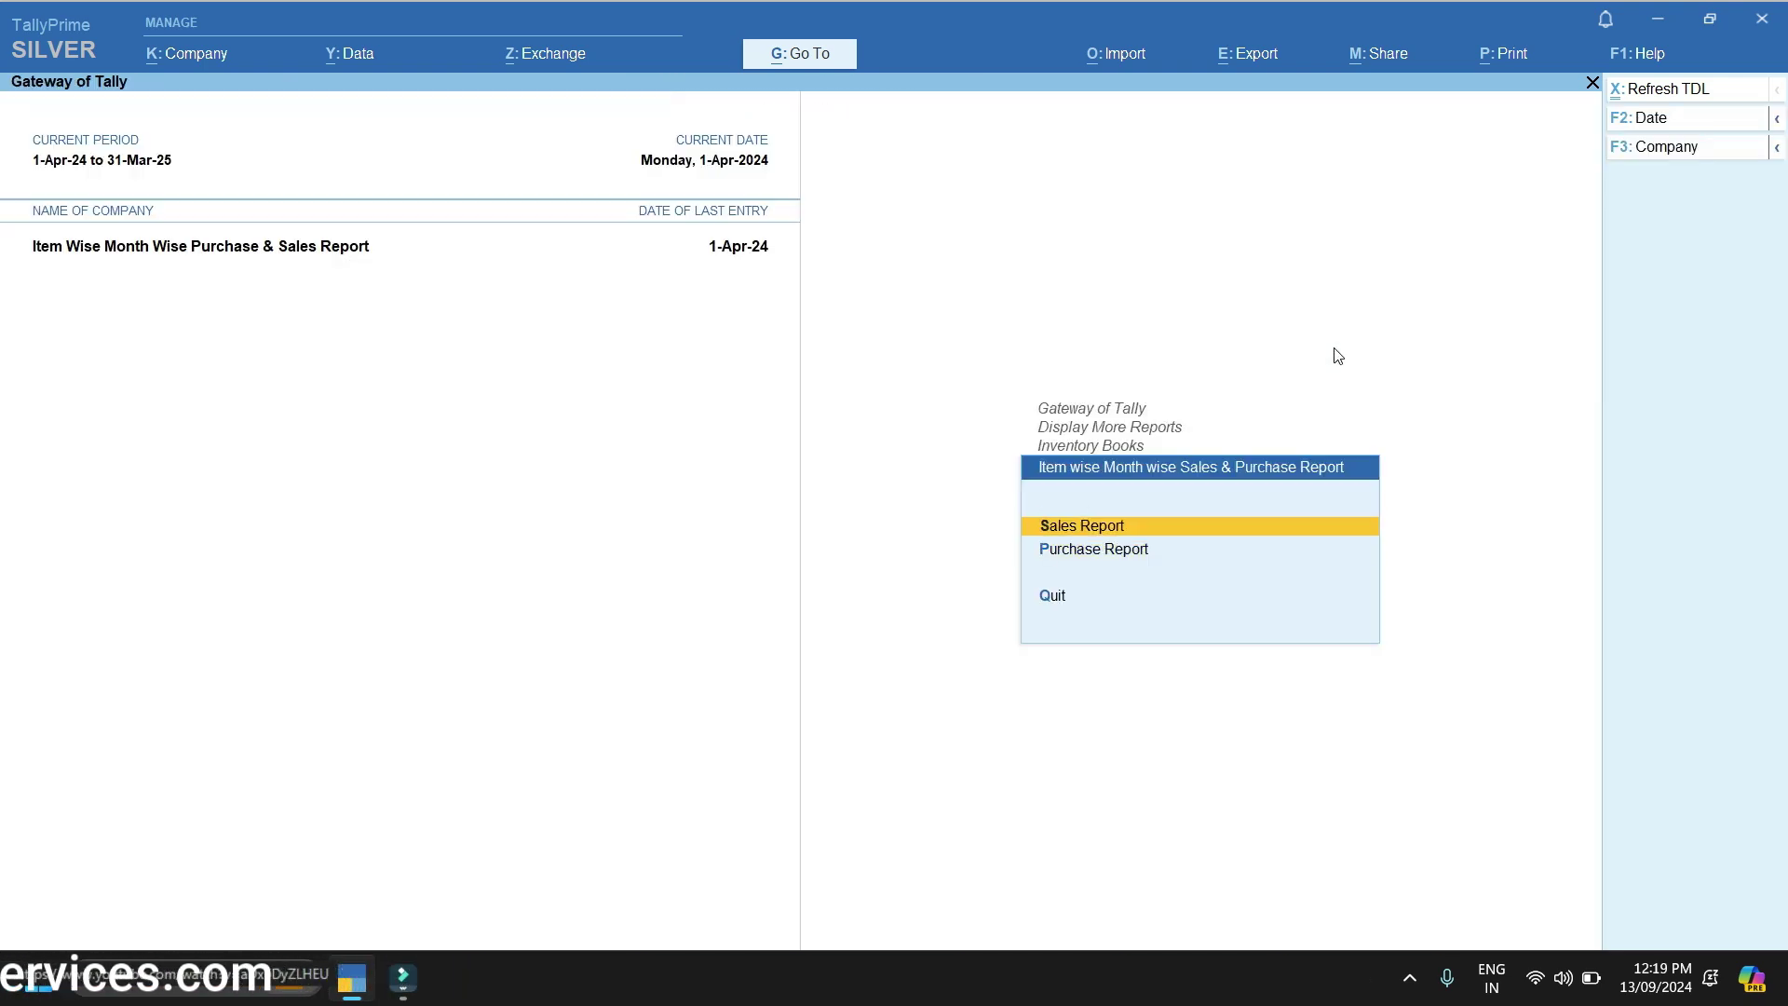
key("Return")
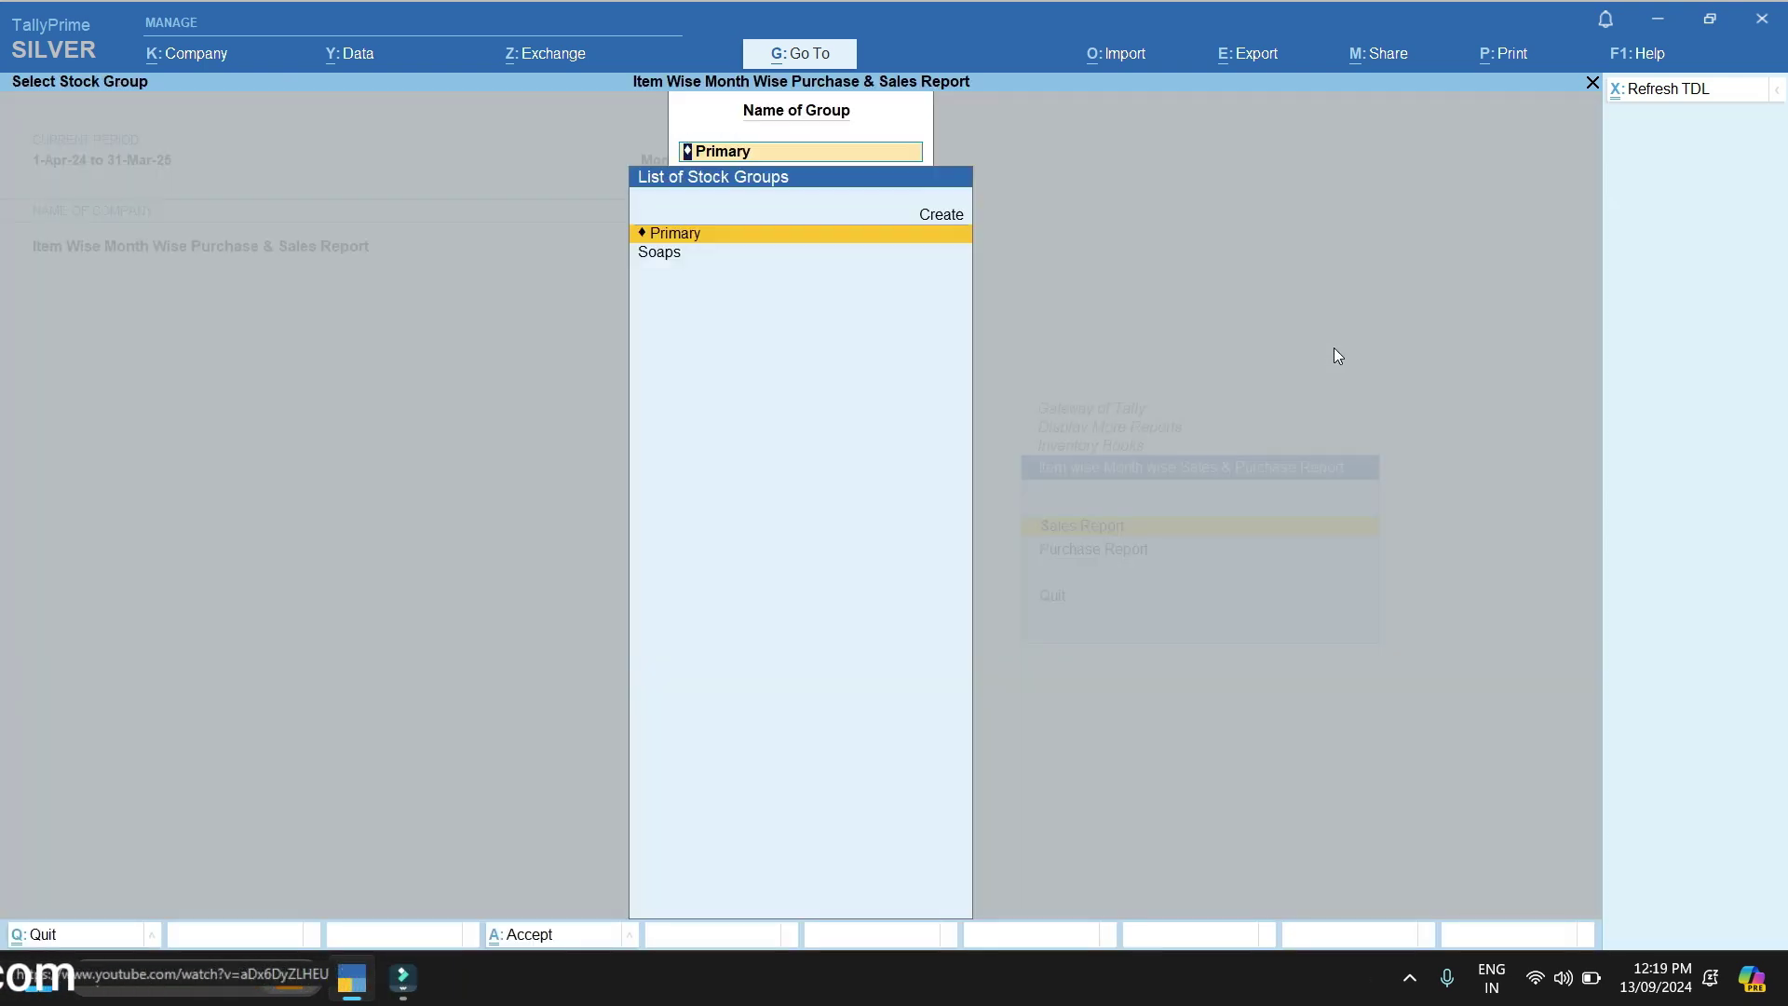
key("Down")
key("Return")
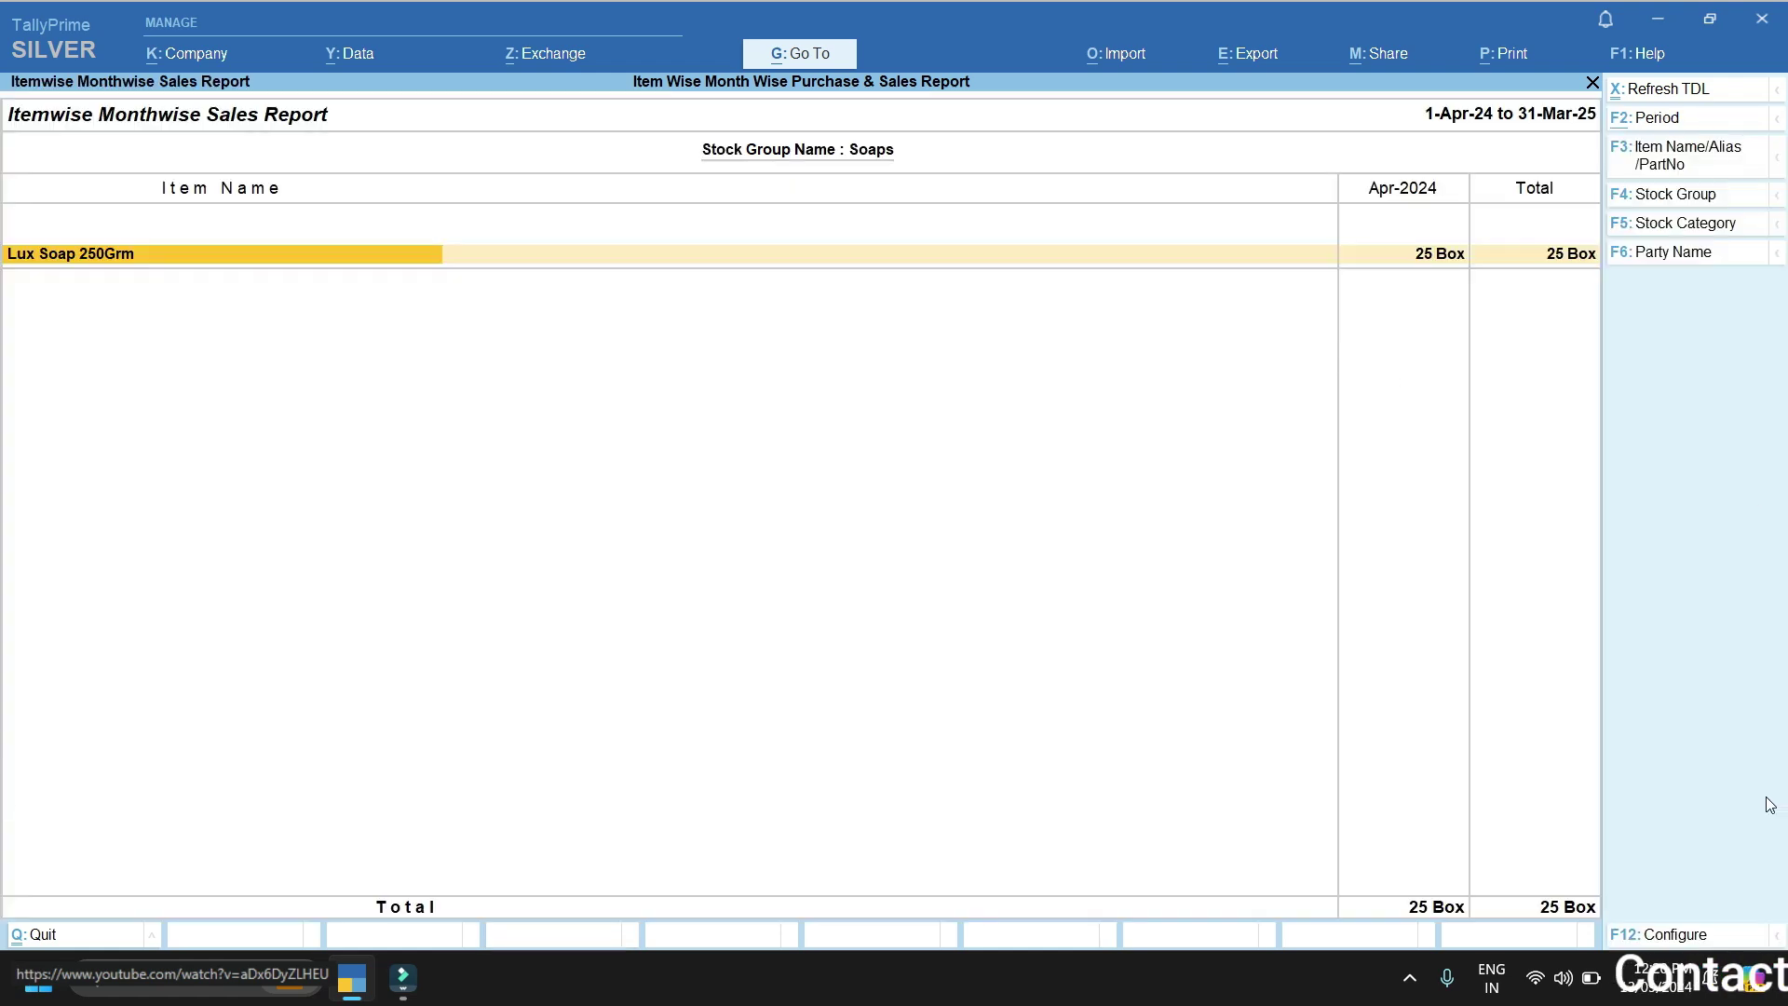
key("F12")
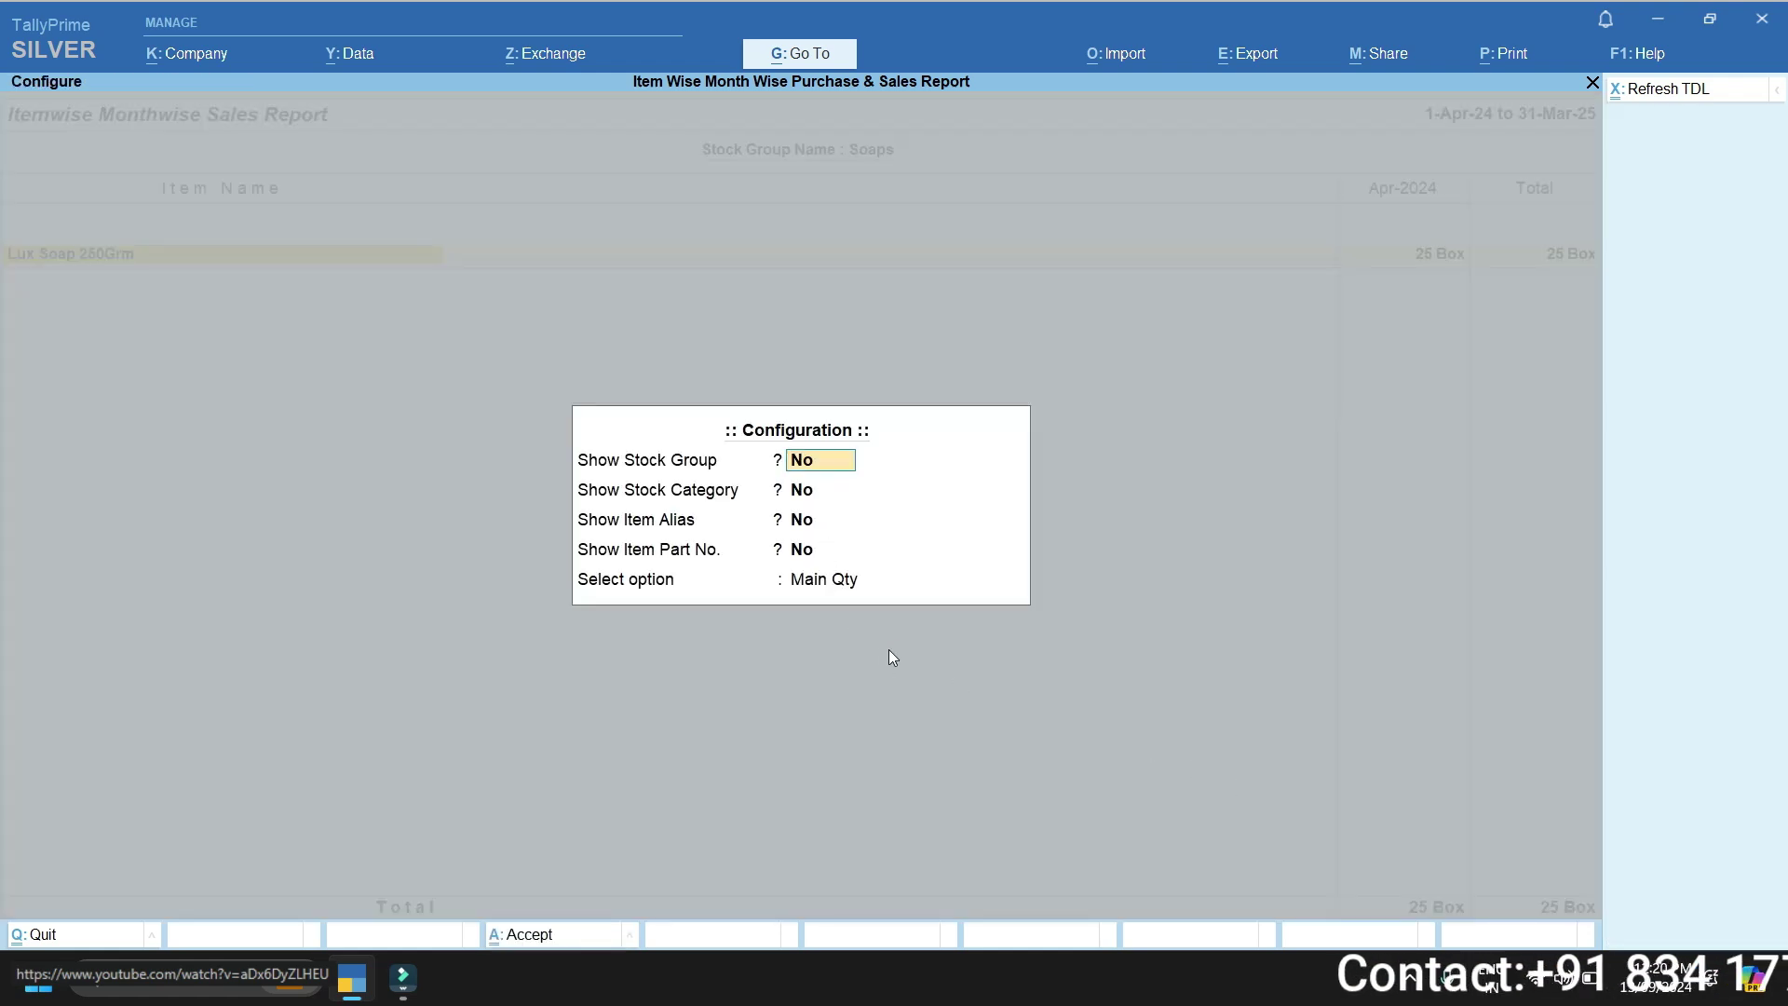
key("ctrl+a")
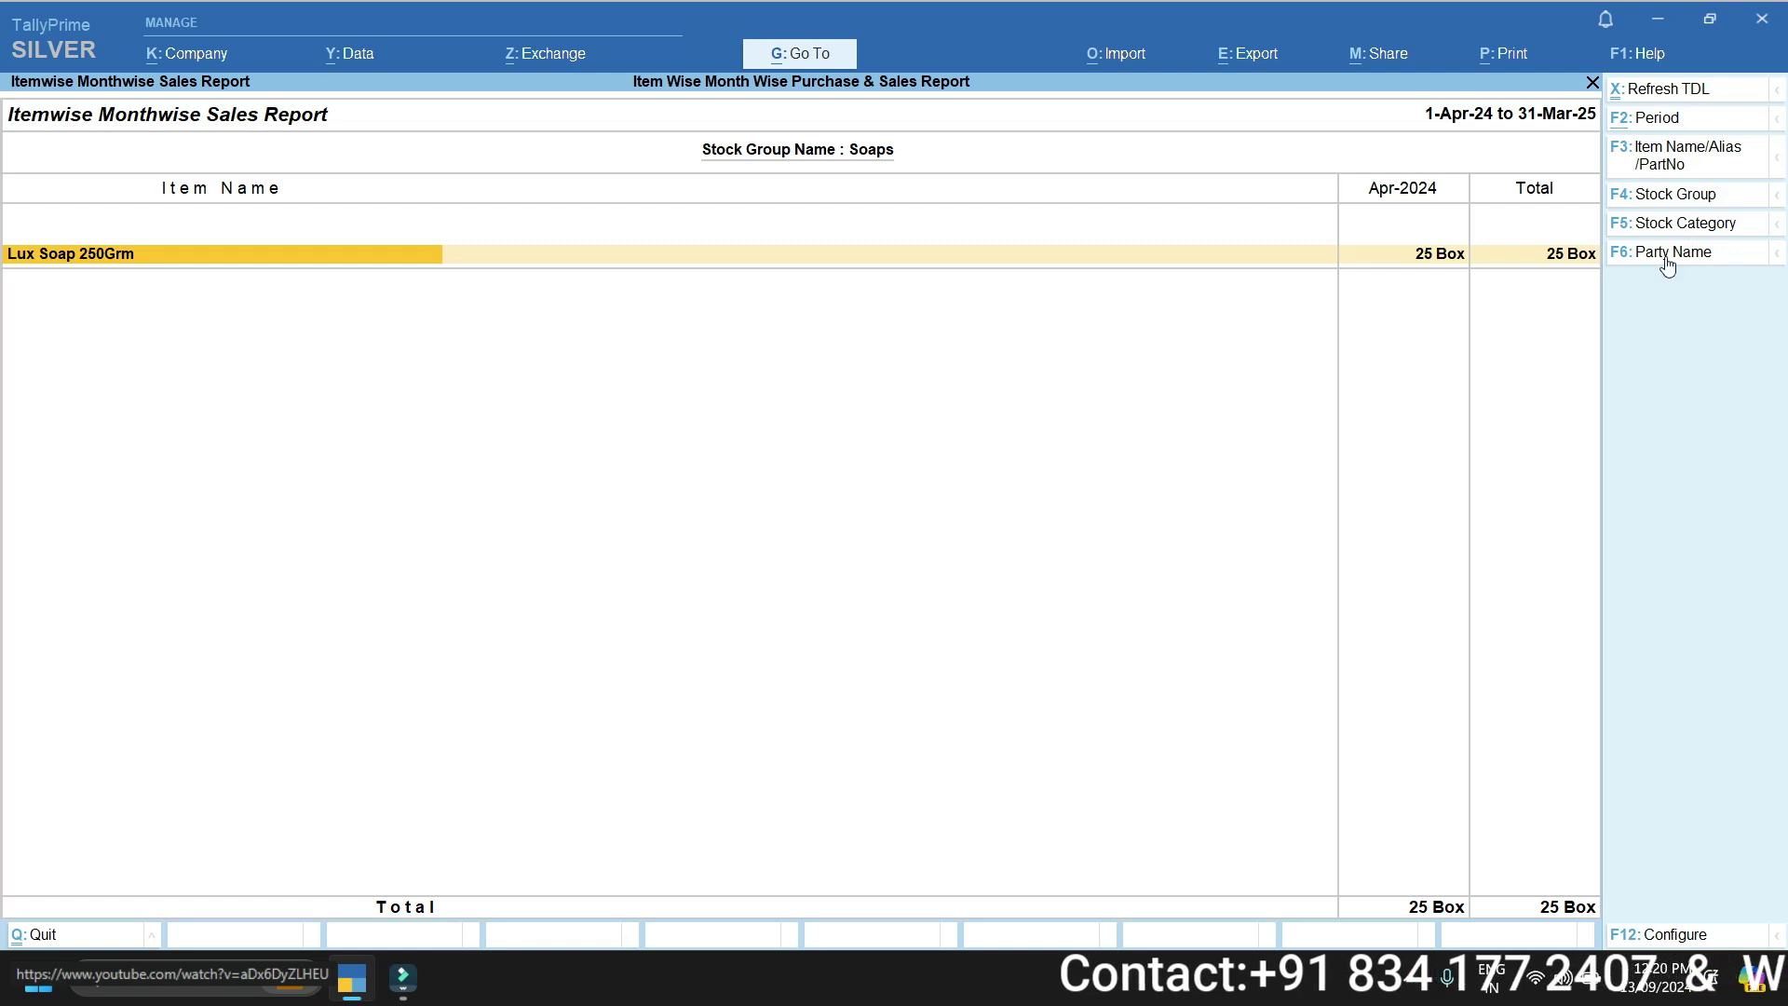
Close the sales report and return to the Gateway of Tally
key("Escape")
key("Escape")
key("Escape")
key("Escape")
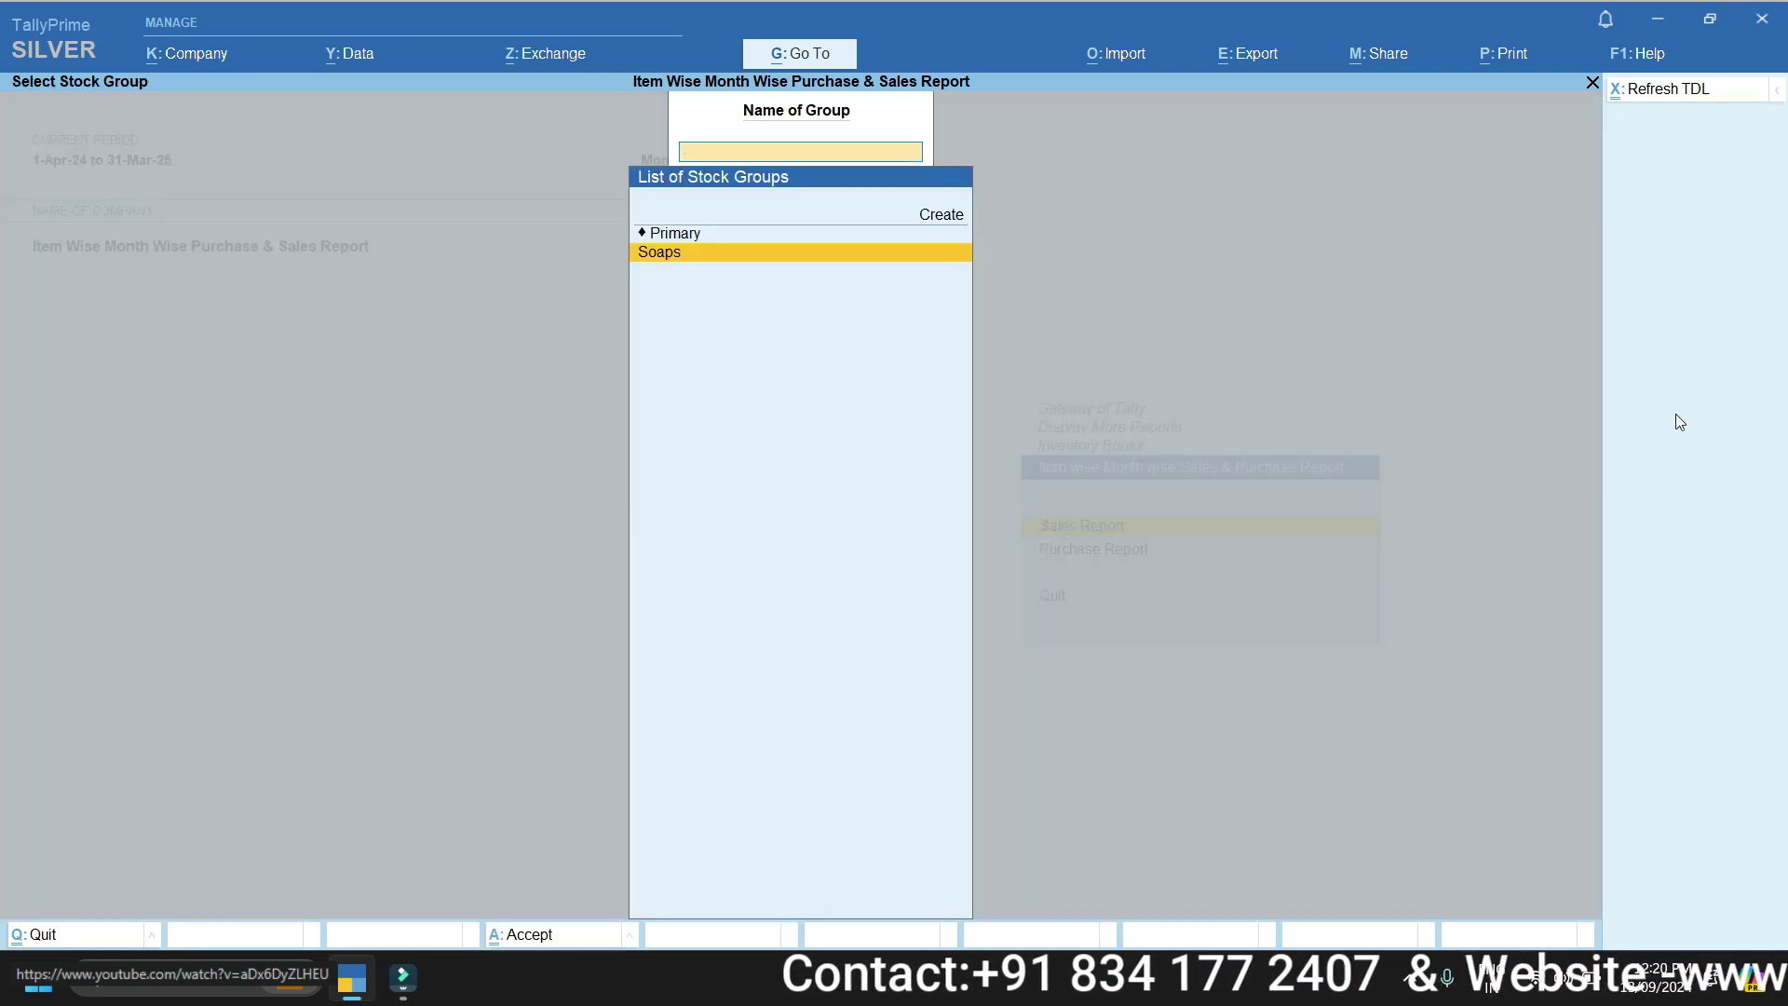
key("Escape")
key("n")
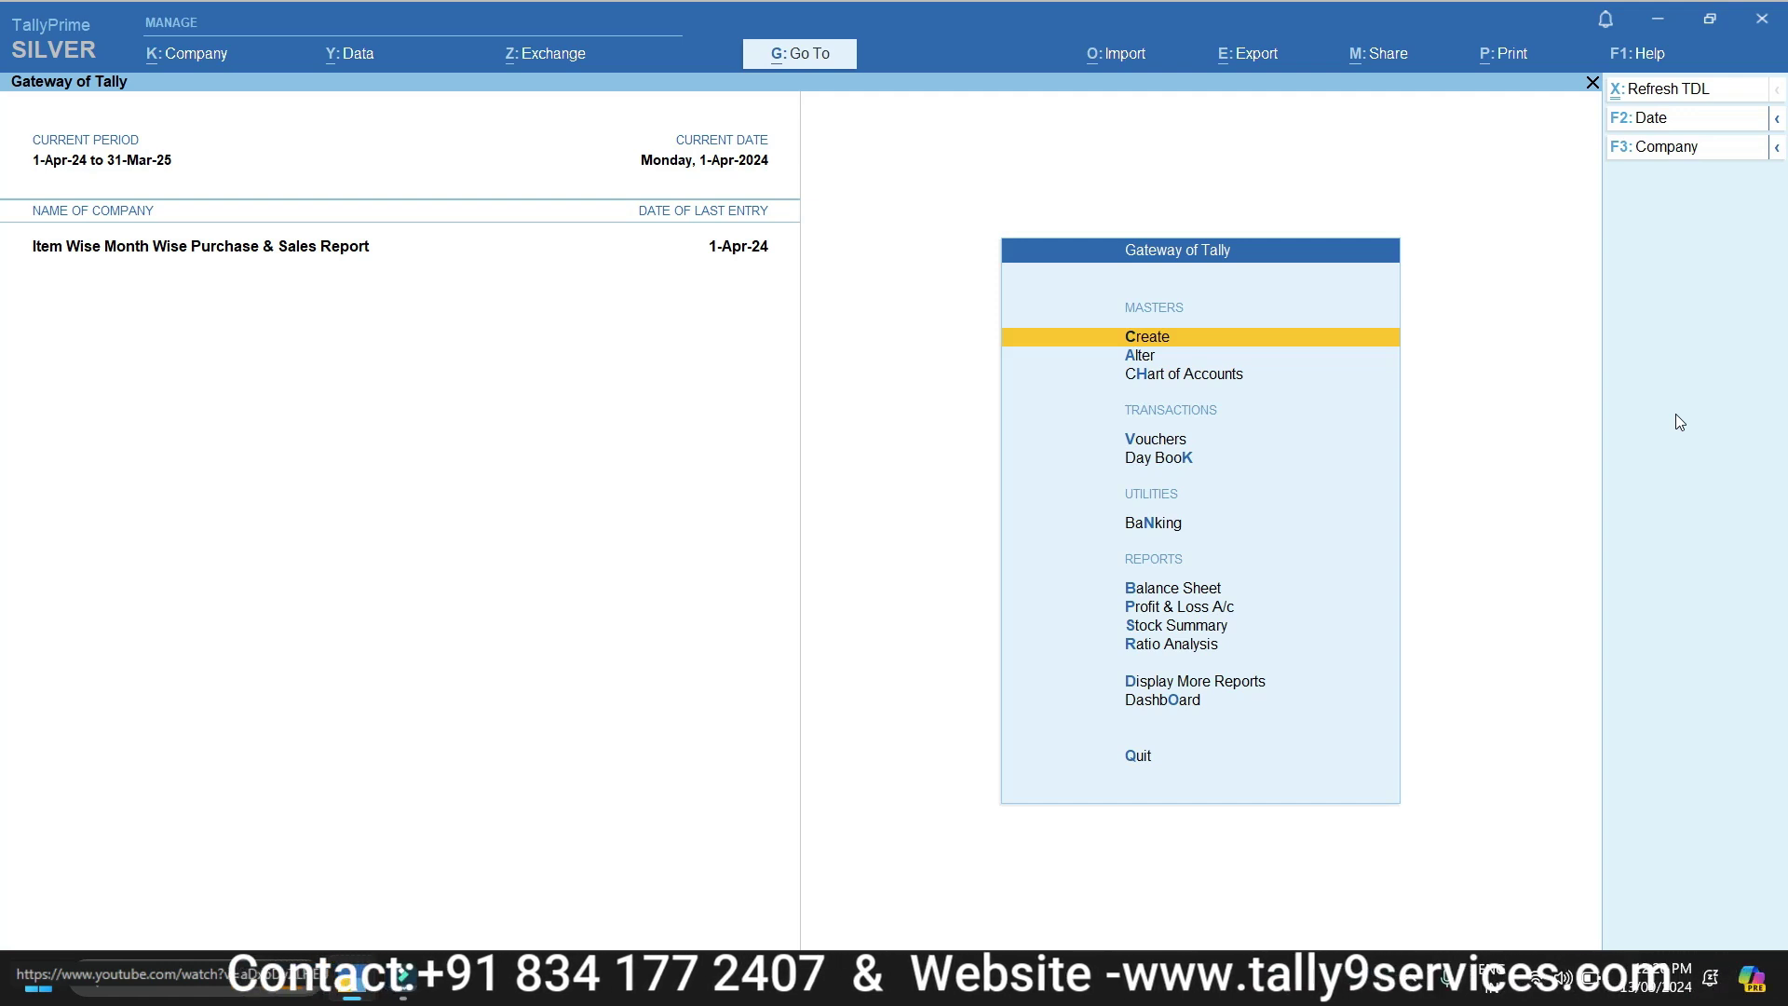